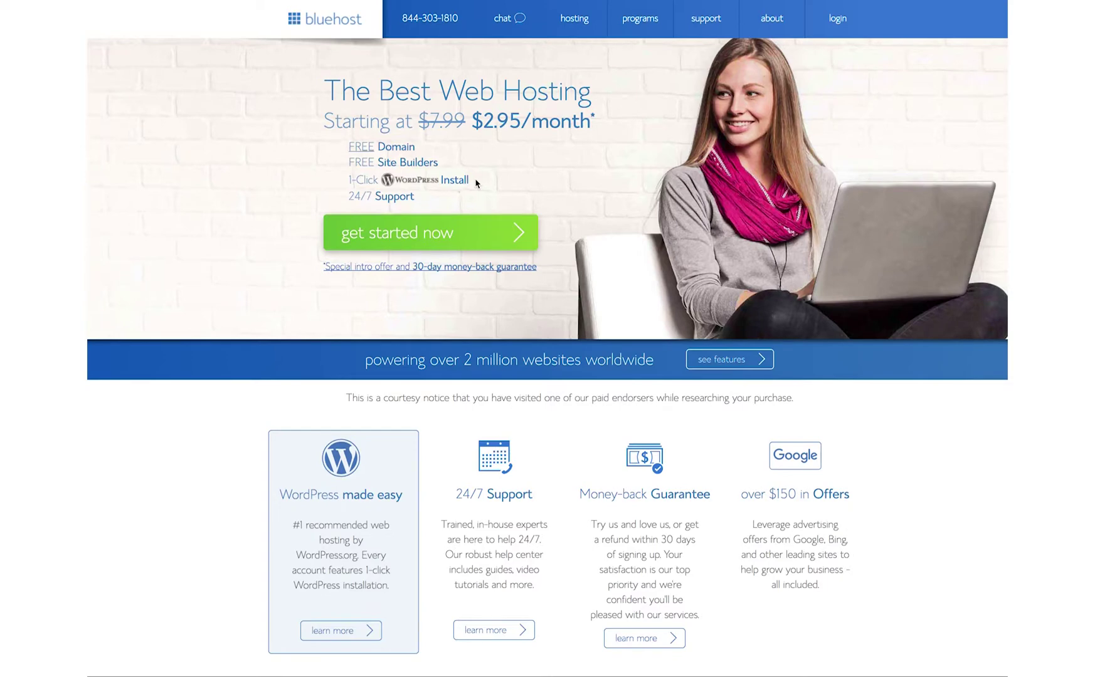
Choose the Basic hosting plan and register the new domain crazywackytestingsite.com.
{"action": "left_click", "coordinate": [415, 241]}
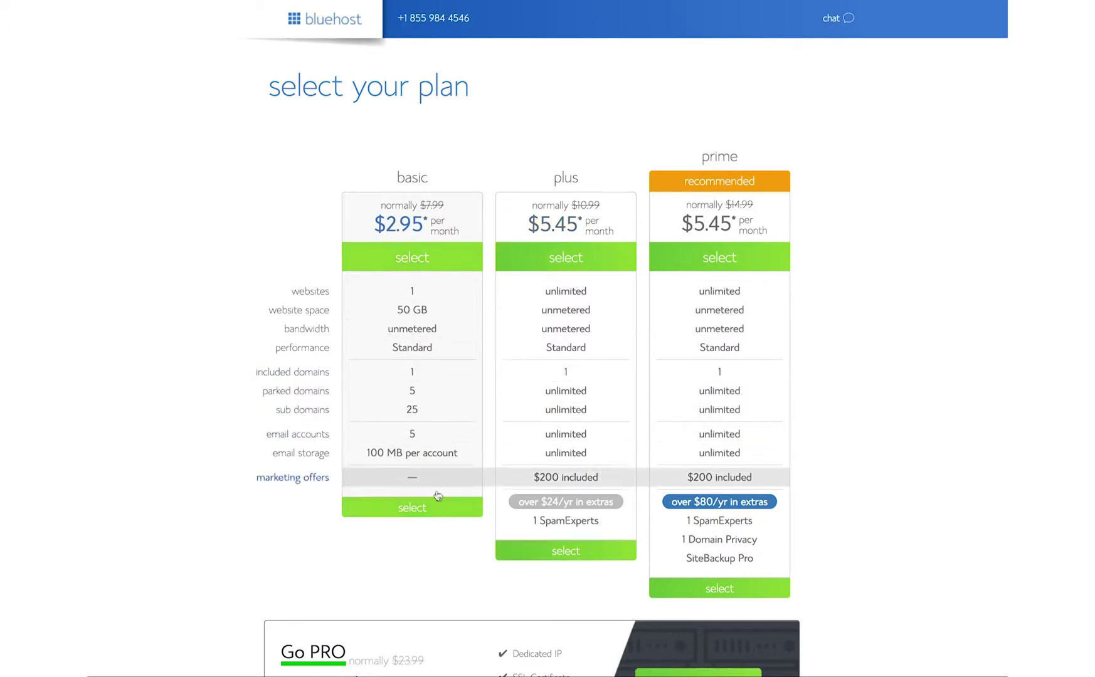
{"action": "left_click", "coordinate": [420, 509]}
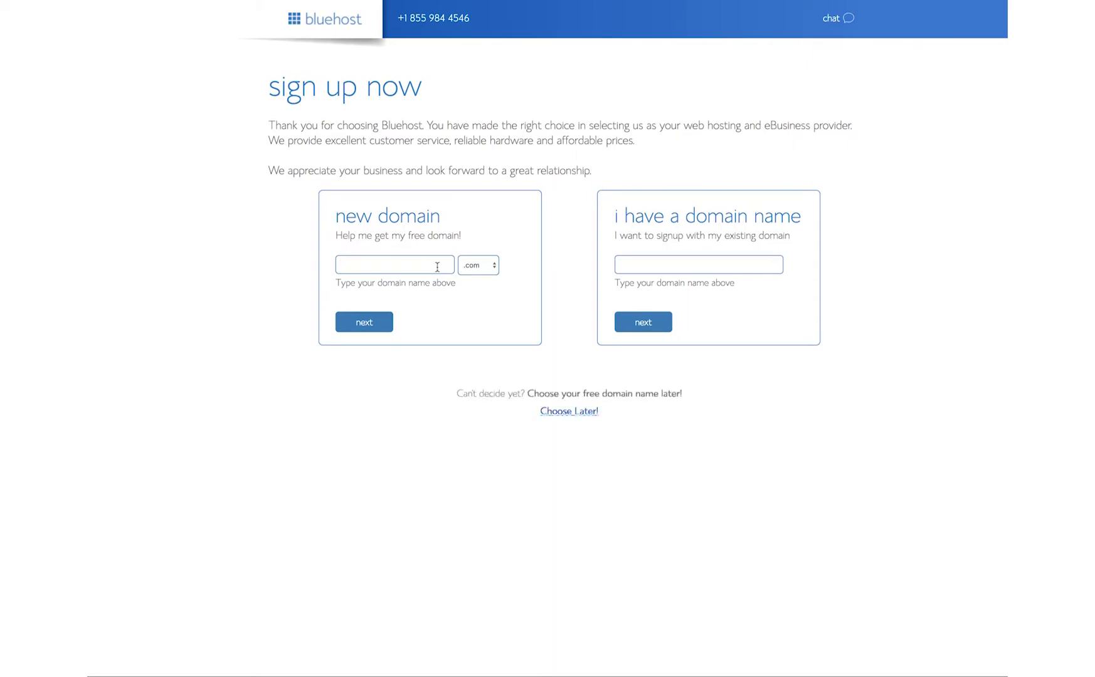
{"action": "type", "text": "crazywa"}
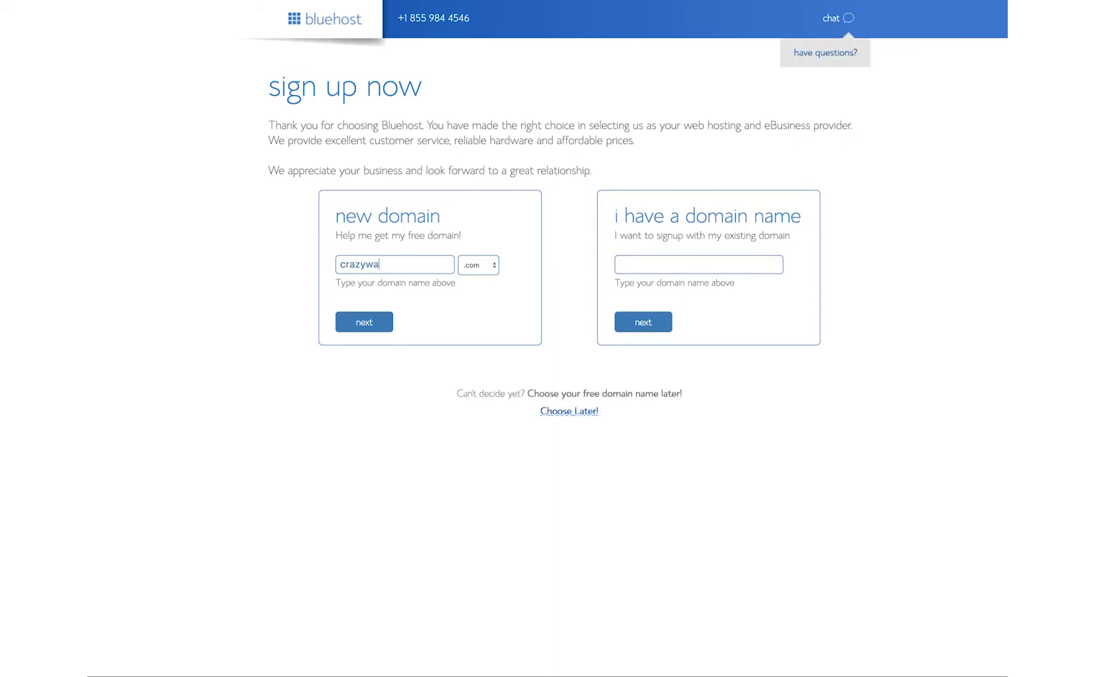
{"action": "type", "text": "ckytestingsite"}
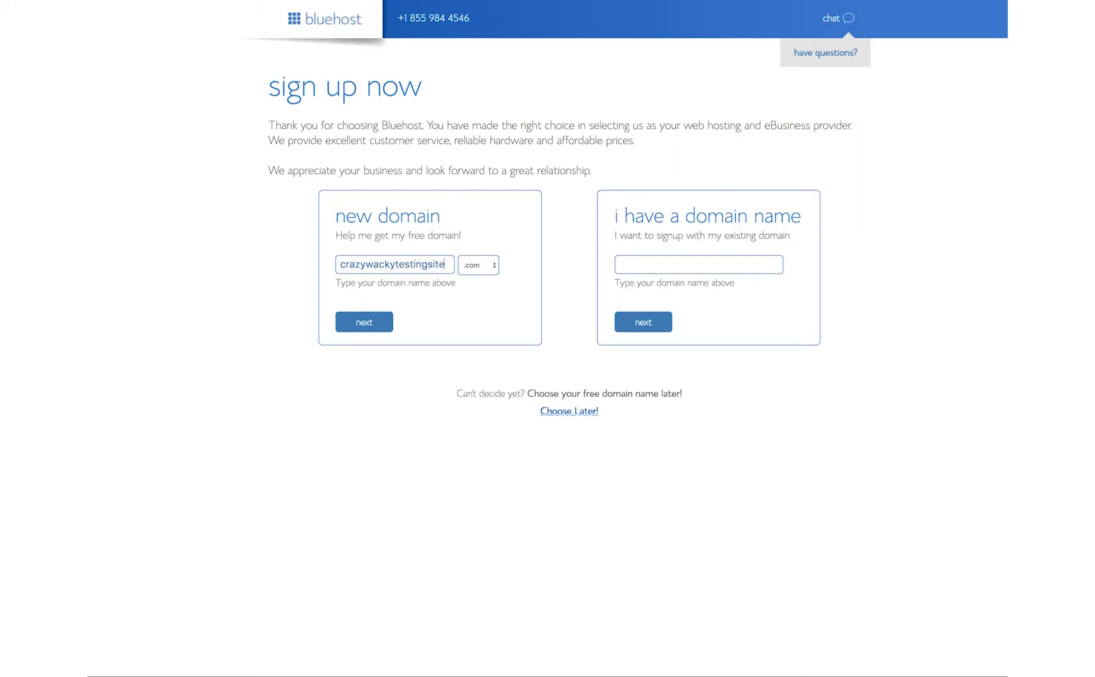
{"action": "left_click", "coordinate": [382, 323]}
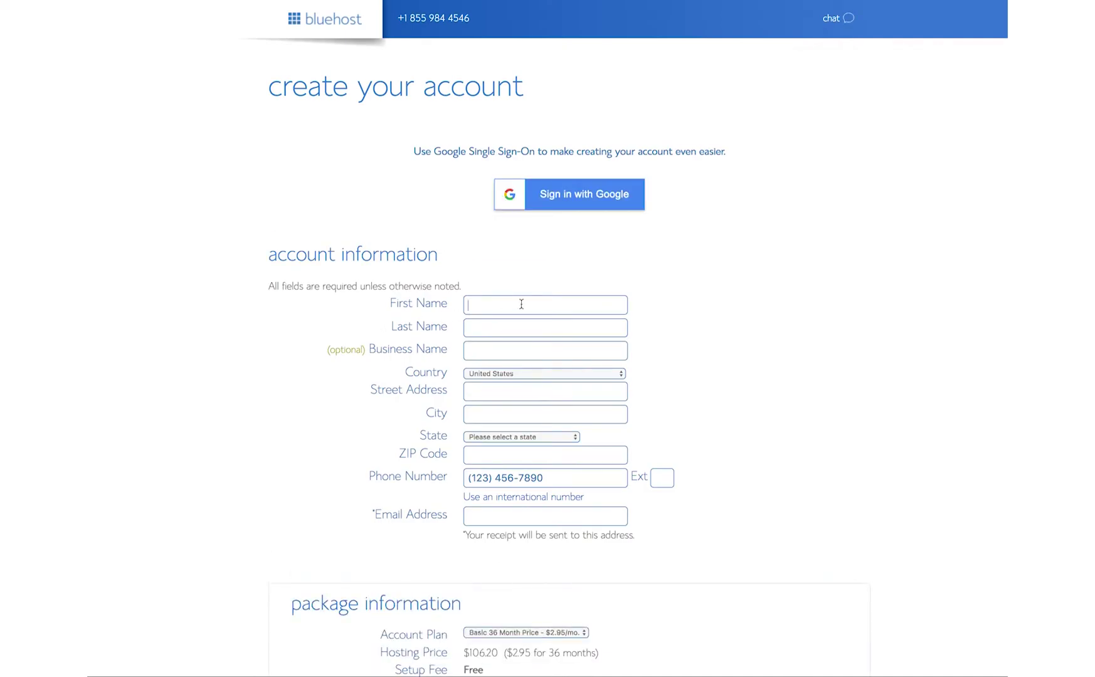
Autofill the account information and complete the package and billing details.
{"action": "key", "text": "Return"}
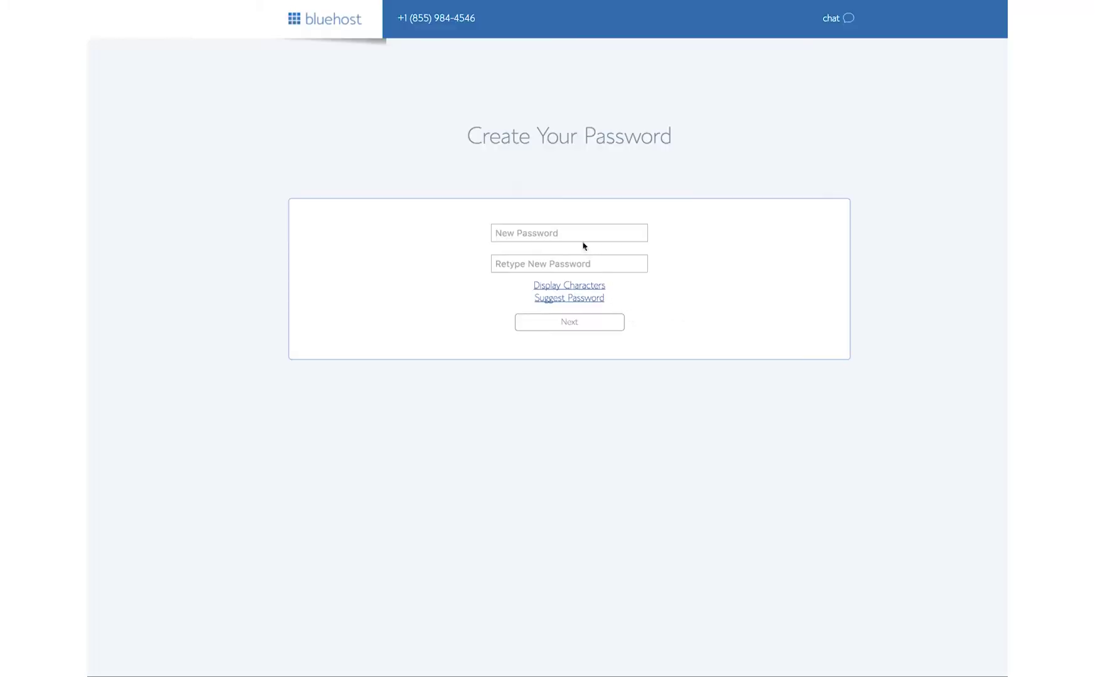
Set and confirm the account password, accept the terms, and log in without saving it.
{"action": "left_click", "coordinate": [580, 232]}
{"action": "type", "text": "••••••••••"}
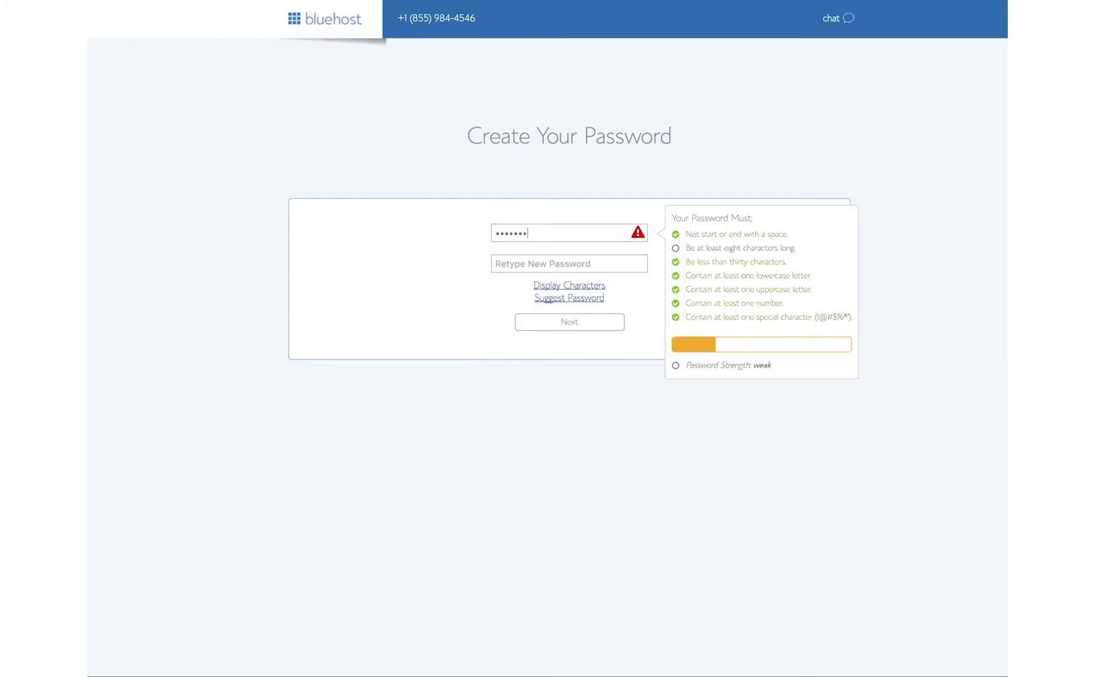
{"action": "type", "text": "•••••"}
{"action": "left_click", "coordinate": [496, 264]}
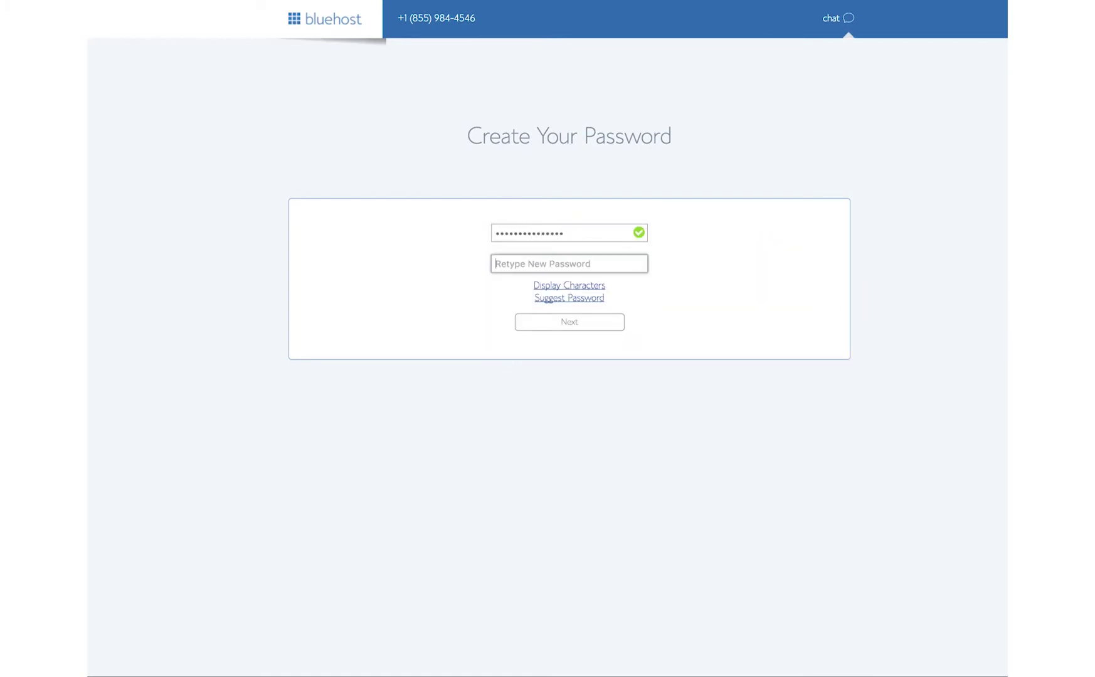
{"action": "type", "text": "•••••••••••••••"}
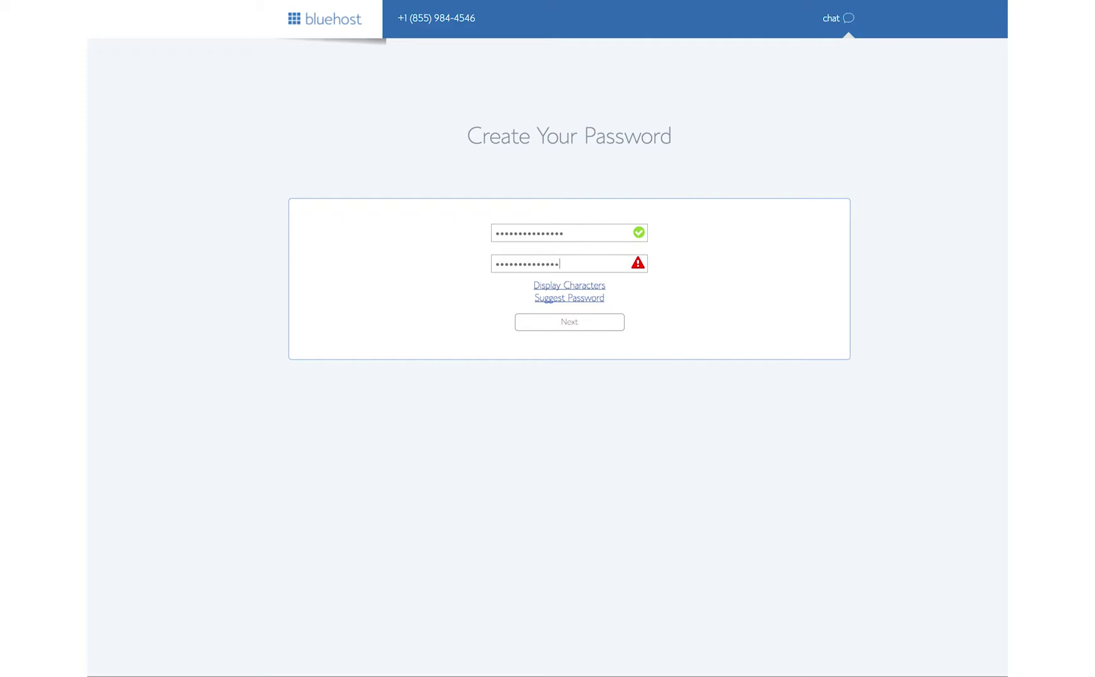
{"action": "left_click", "coordinate": [489, 321]}
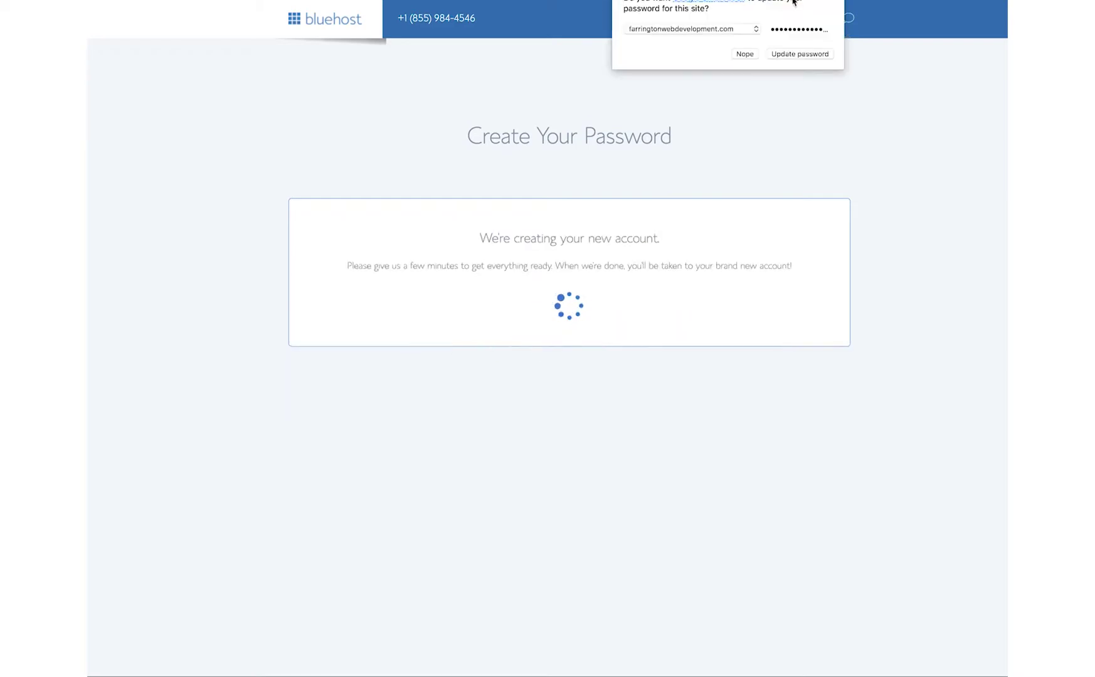
{"action": "left_click", "coordinate": [752, 55]}
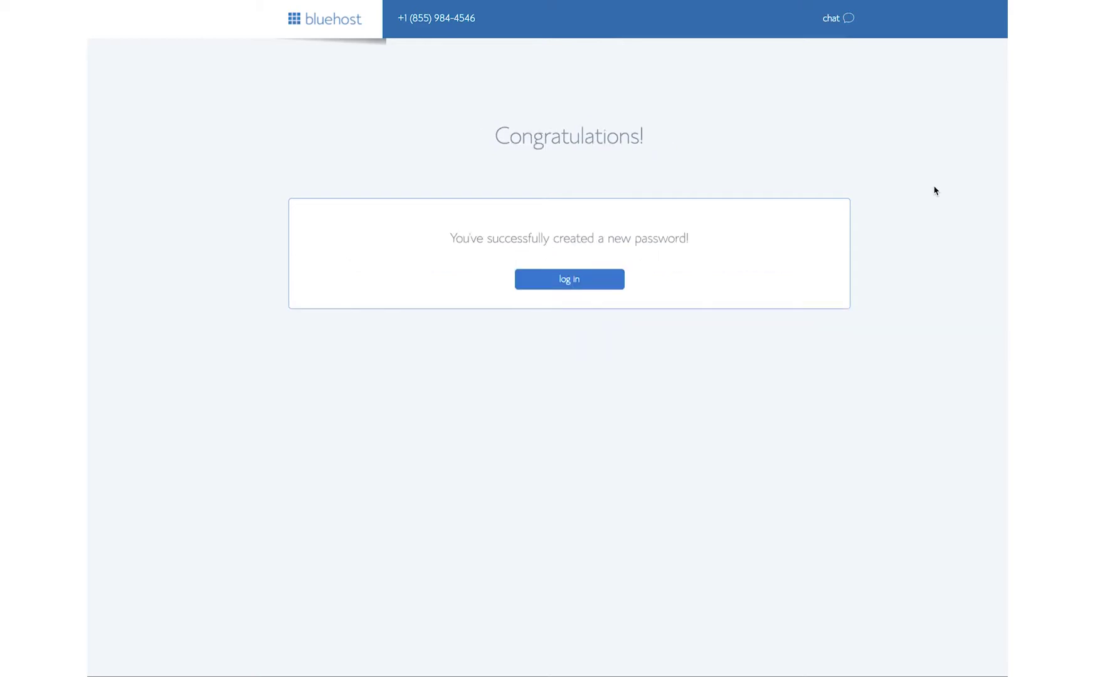
{"action": "left_click", "coordinate": [623, 276]}
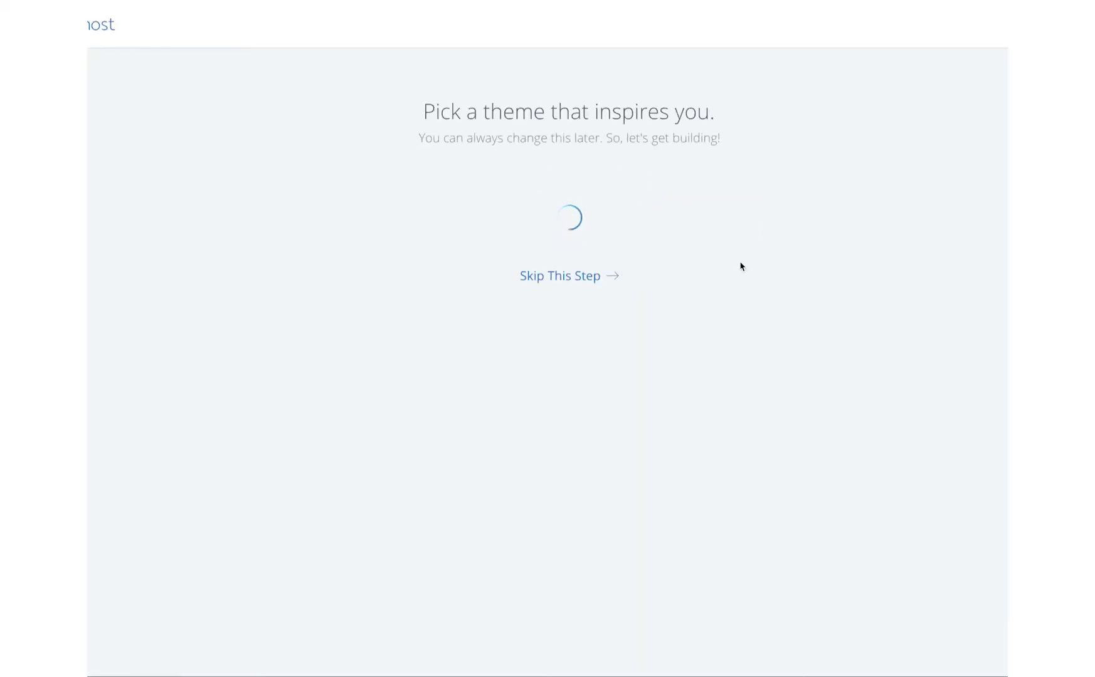
Skip the theme picker and go to the Bluehost account home once WordPress finishes installing.
{"action": "left_click", "coordinate": [554, 276]}
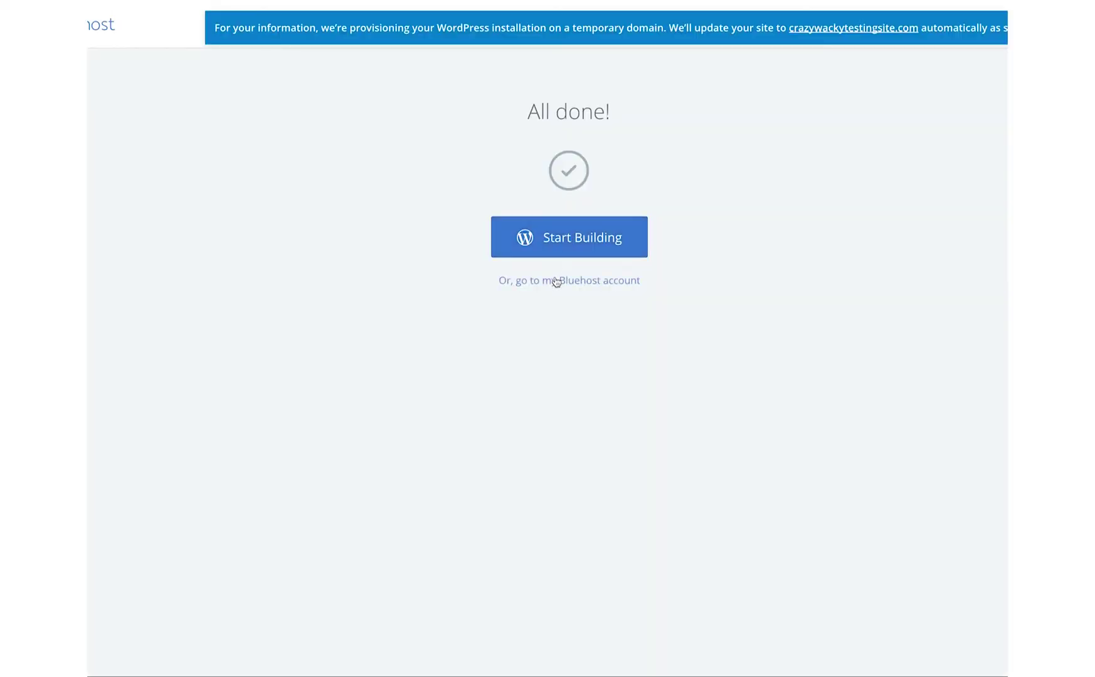
{"action": "left_click", "coordinate": [557, 281]}
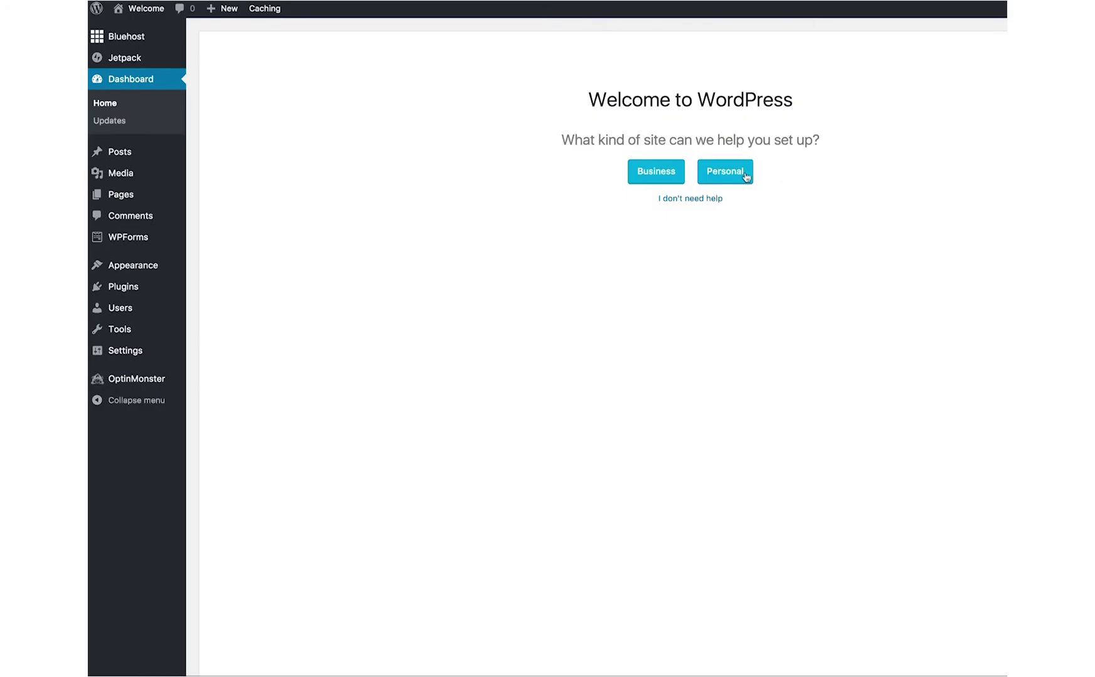
Decline the setup help, visit the live site, then return to the WordPress Dashboard.
{"action": "left_click", "coordinate": [712, 200]}
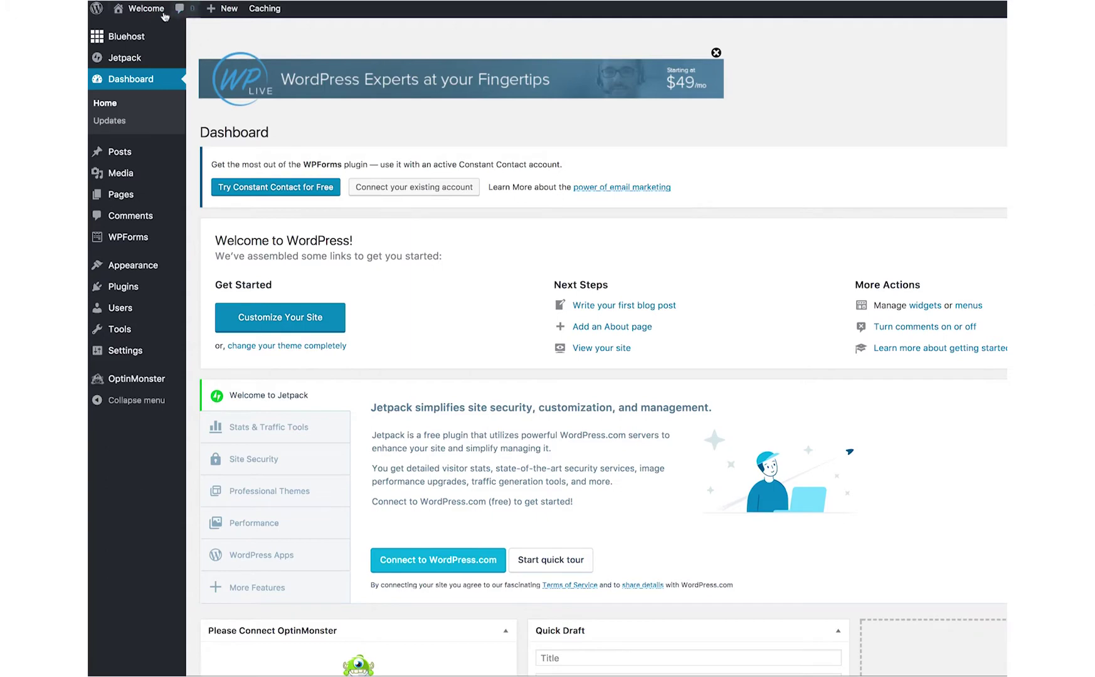
{"action": "mouse_move", "coordinate": [155, 14]}
{"action": "left_click", "coordinate": [151, 34]}
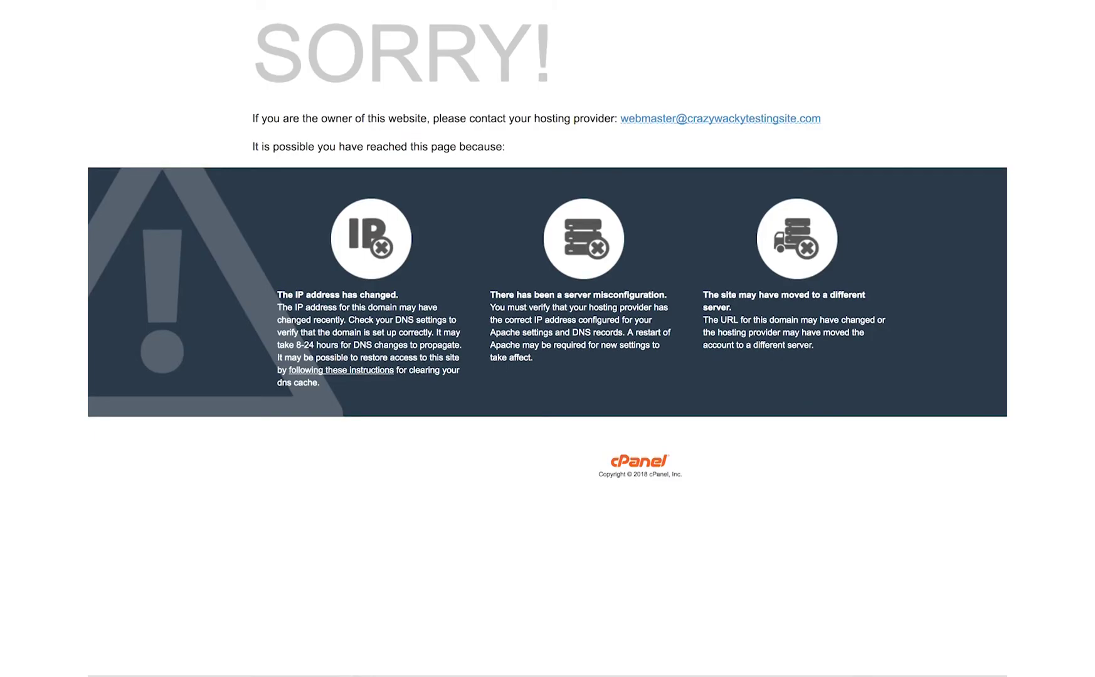
{"action": "key", "text": "alt+Left"}
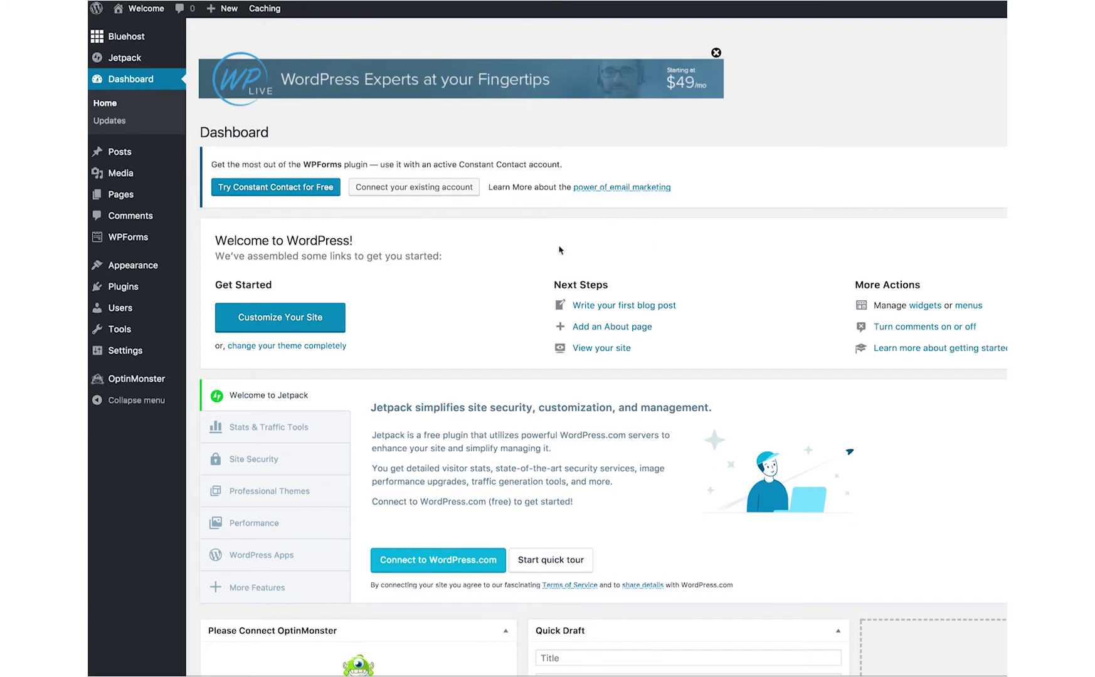
{"action": "mouse_move", "coordinate": [150, 158]}
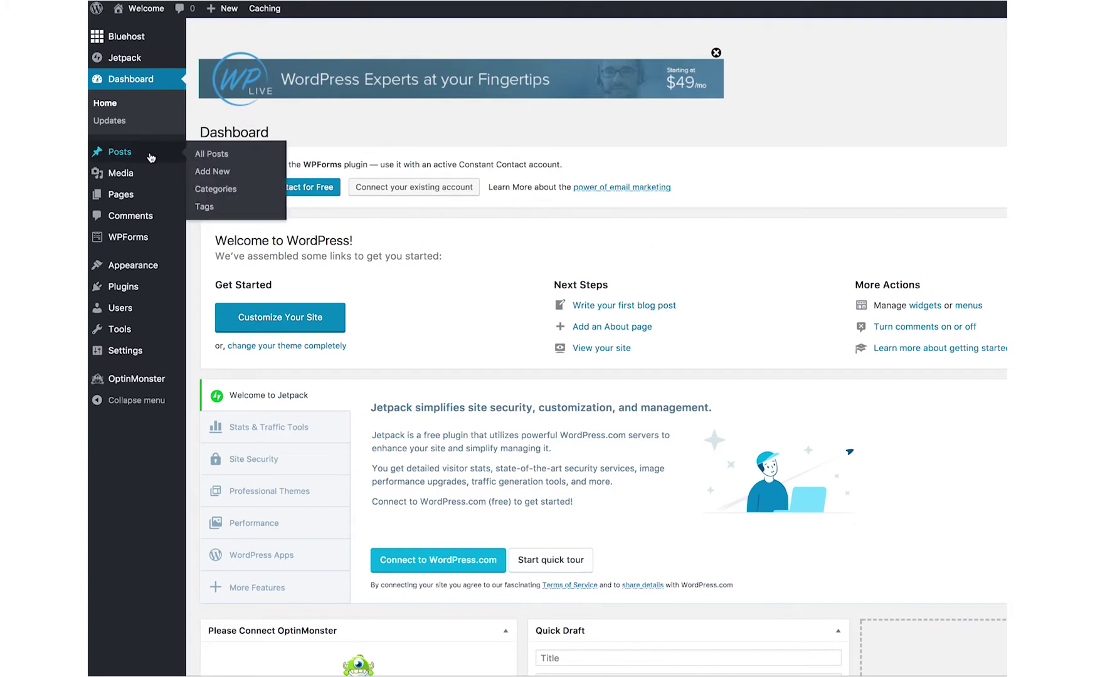
Open All Posts and view the default Hello world! post on the site.
{"action": "left_click", "coordinate": [218, 163]}
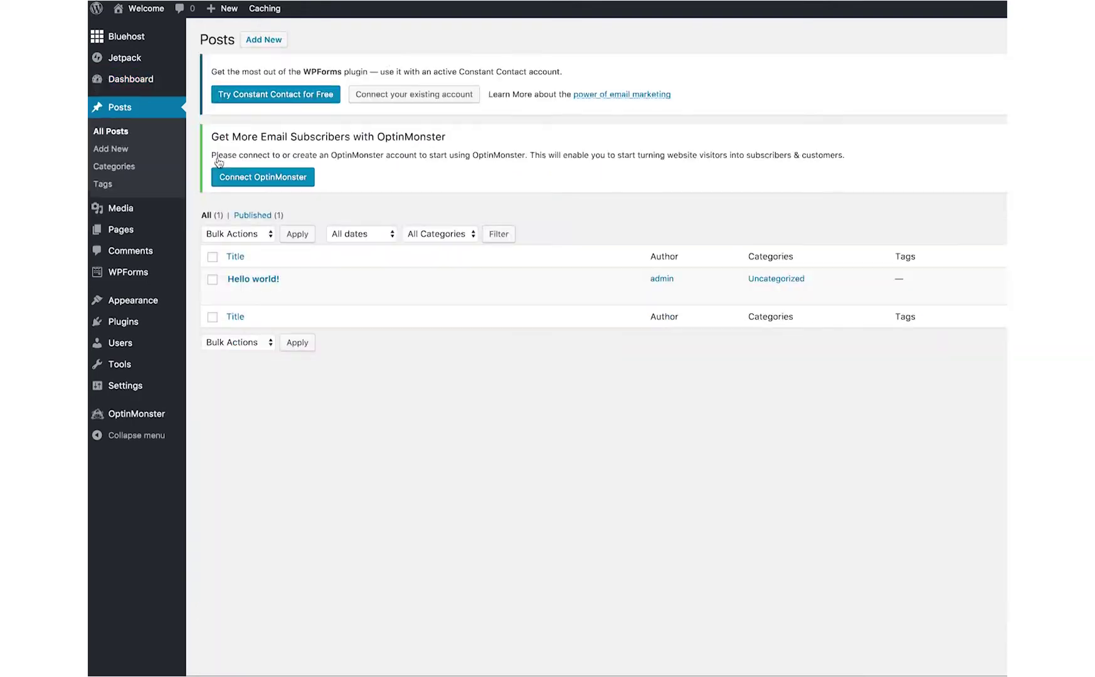
{"action": "mouse_move", "coordinate": [312, 299]}
{"action": "key", "text": "alt+Right"}
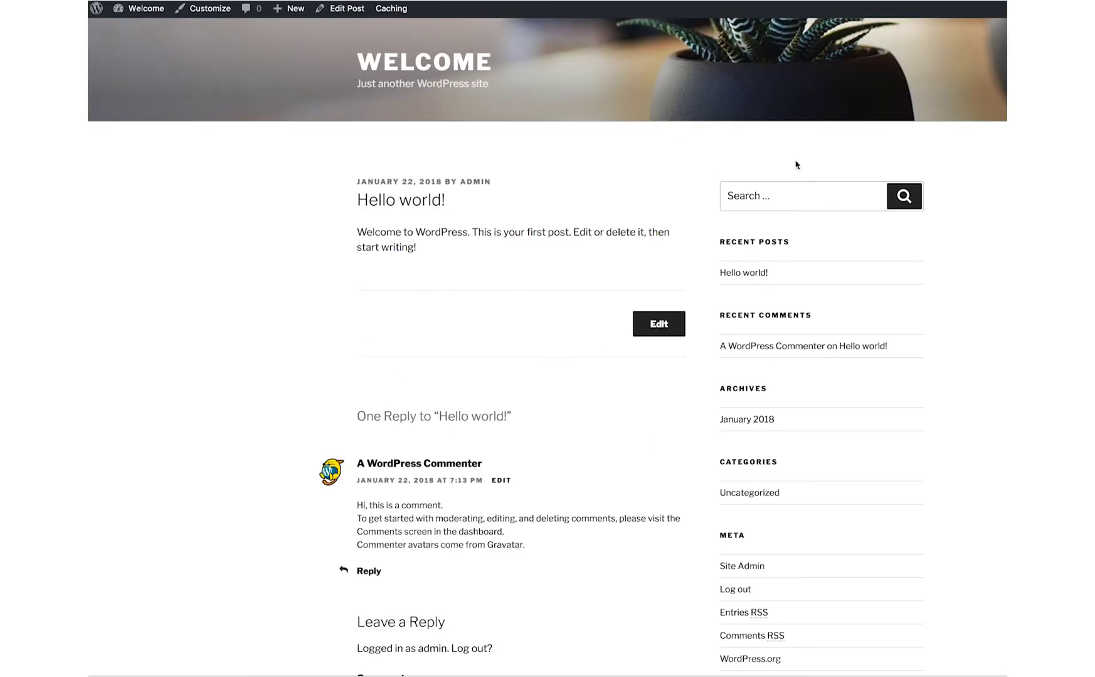
{"action": "key", "text": "alt+Left"}
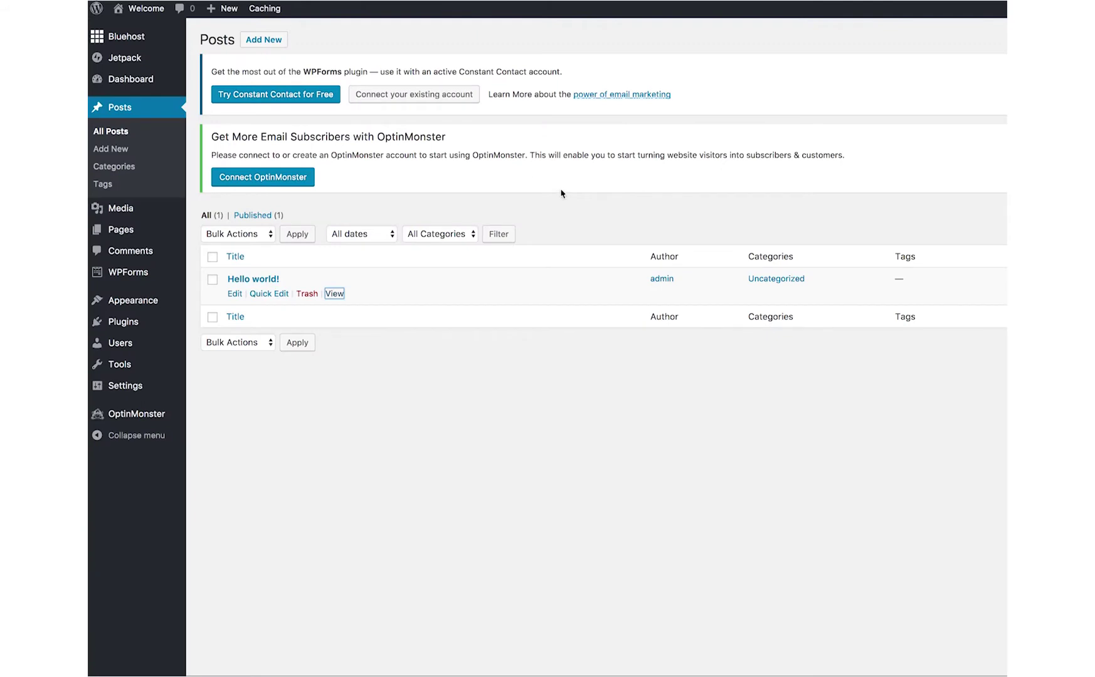
Open All Pages and view the Sample Page.
{"action": "mouse_move", "coordinate": [153, 232]}
{"action": "left_click", "coordinate": [222, 232]}
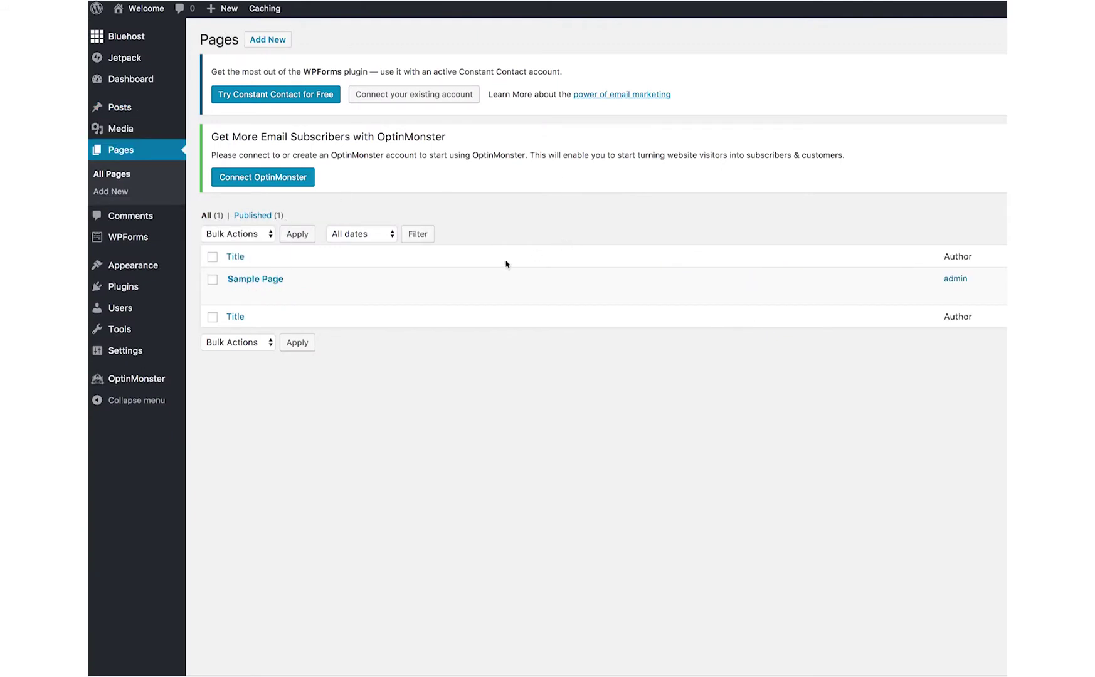
{"action": "left_click", "coordinate": [333, 294]}
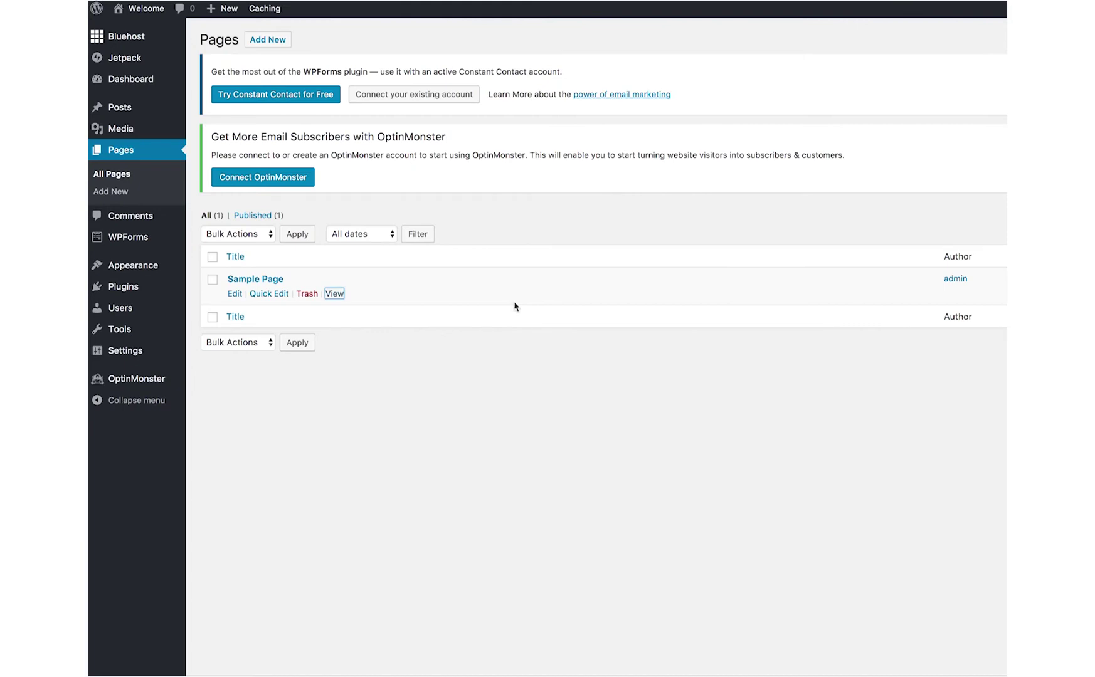
Browse the Popular themes under Add New Themes until the Writee tile appears.
{"action": "mouse_move", "coordinate": [143, 276]}
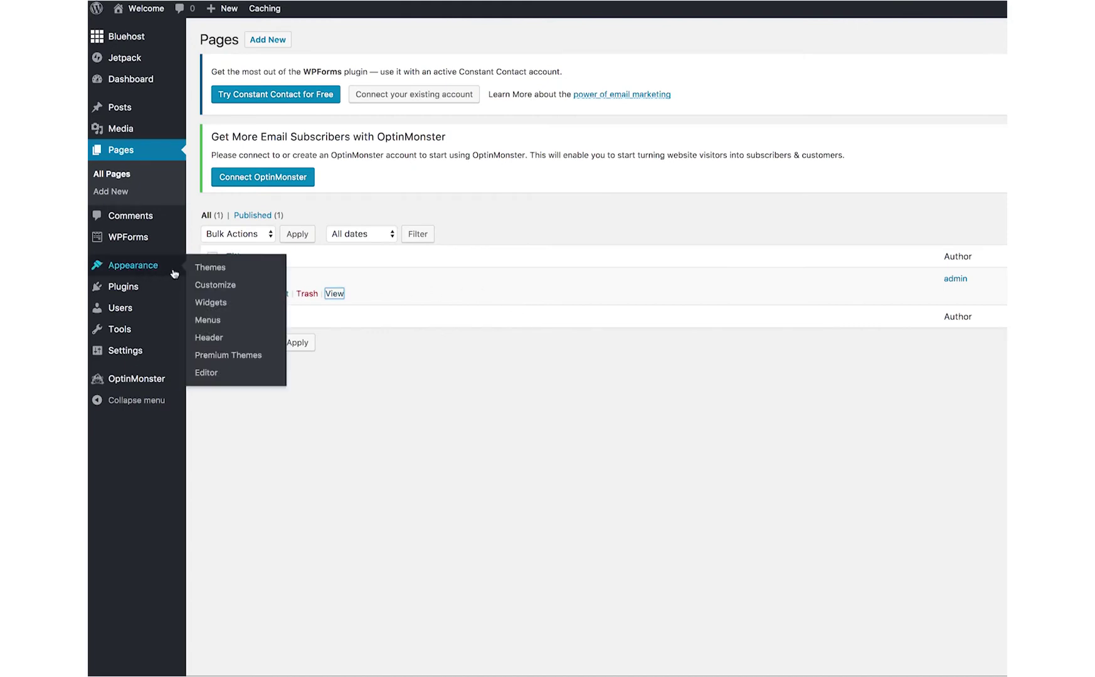
{"action": "left_click", "coordinate": [207, 269]}
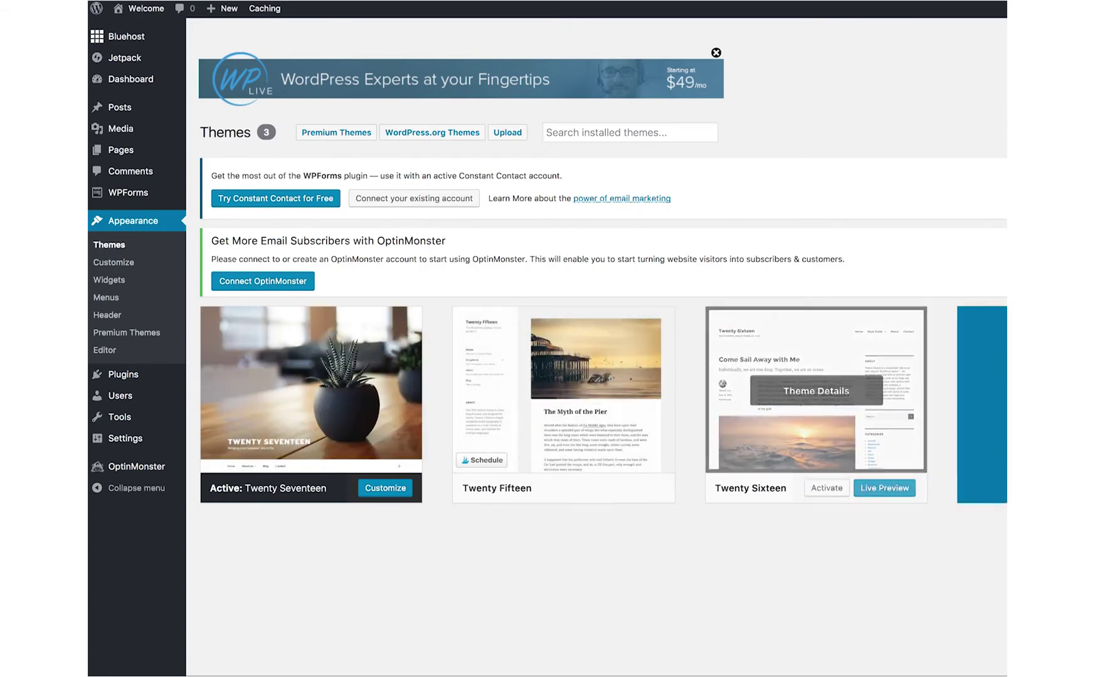
{"action": "left_click", "coordinate": [999, 402]}
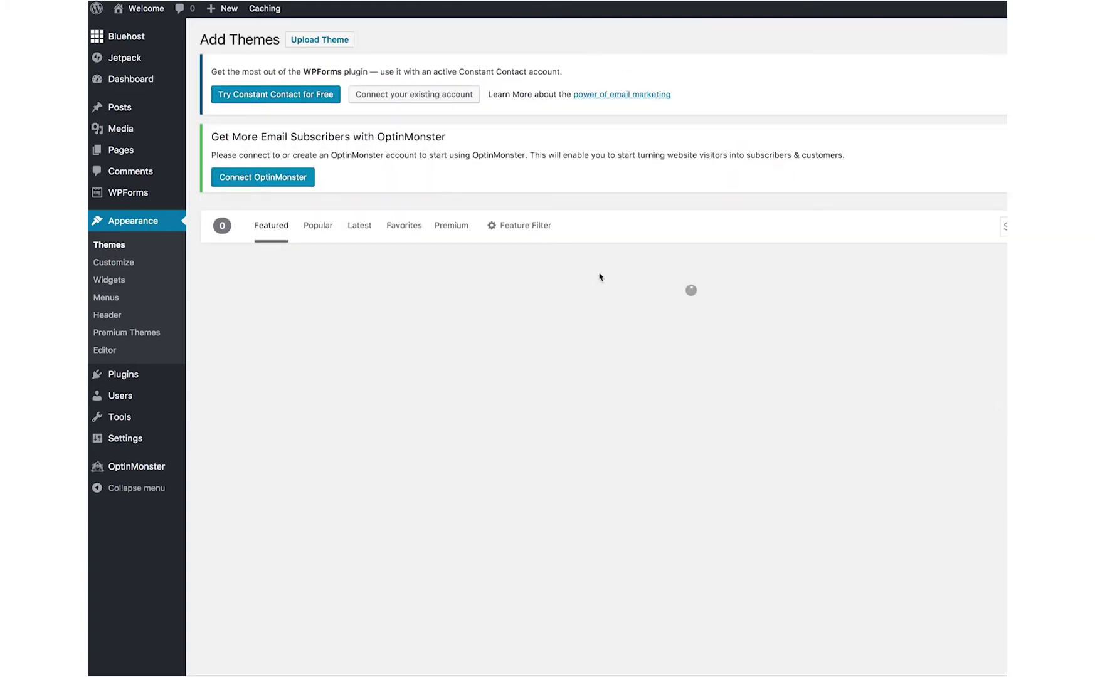
{"action": "left_click", "coordinate": [317, 229]}
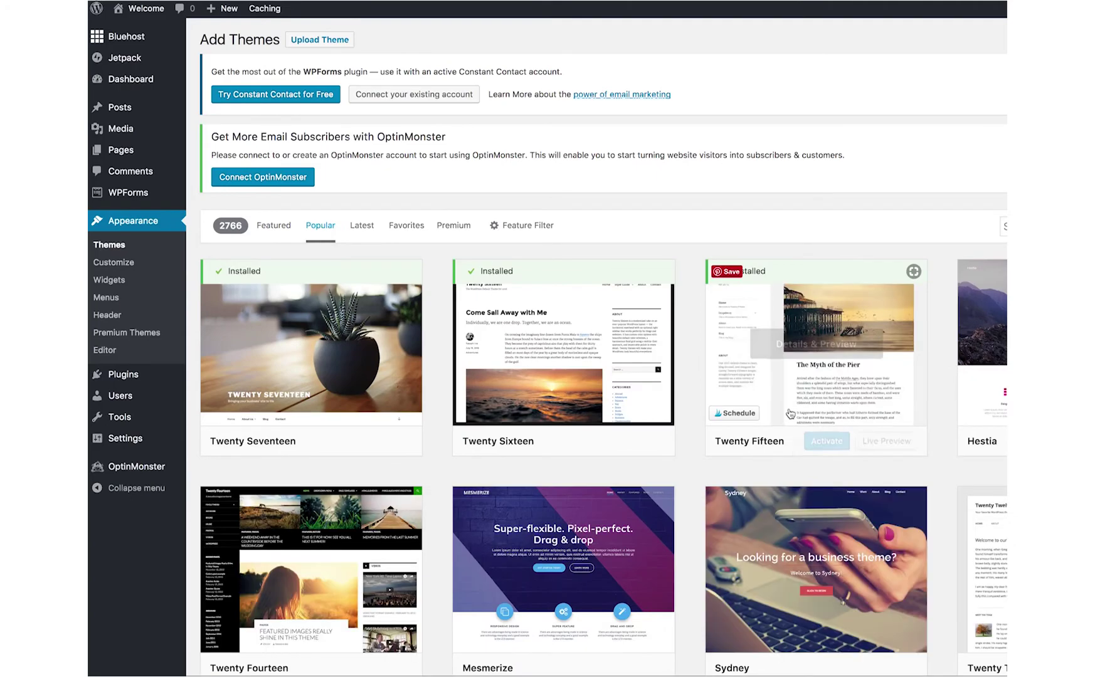
{"action": "scroll", "coordinate": [786, 411], "scroll_direction": "down", "scroll_amount": 4}
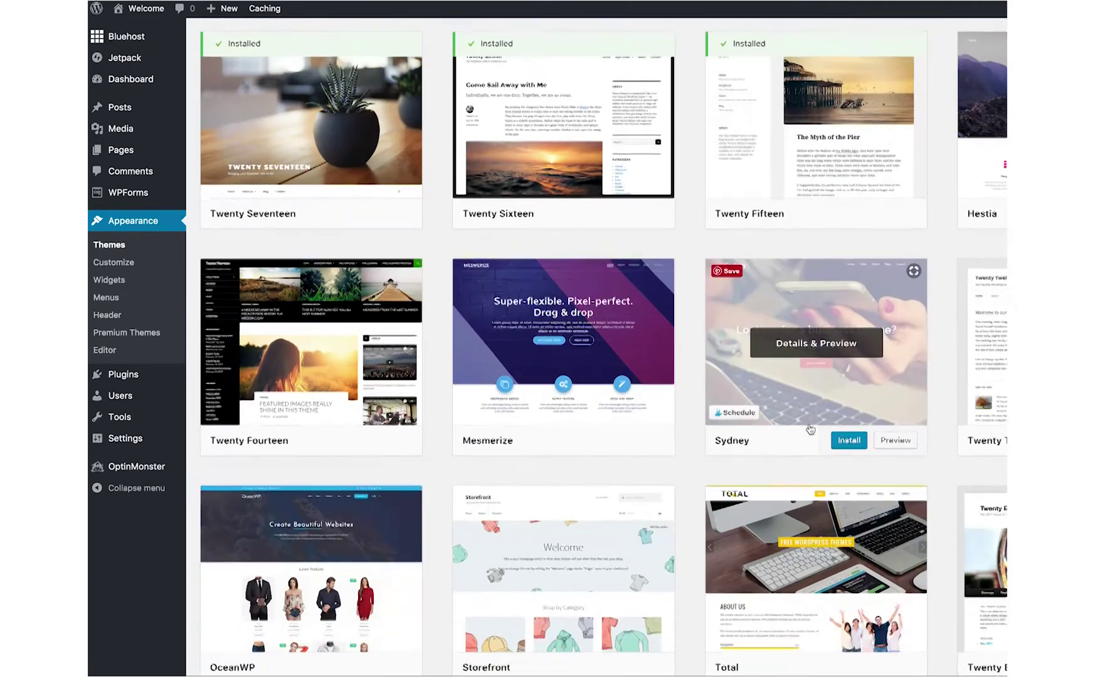
{"action": "scroll", "coordinate": [868, 449], "scroll_direction": "down", "scroll_amount": 4}
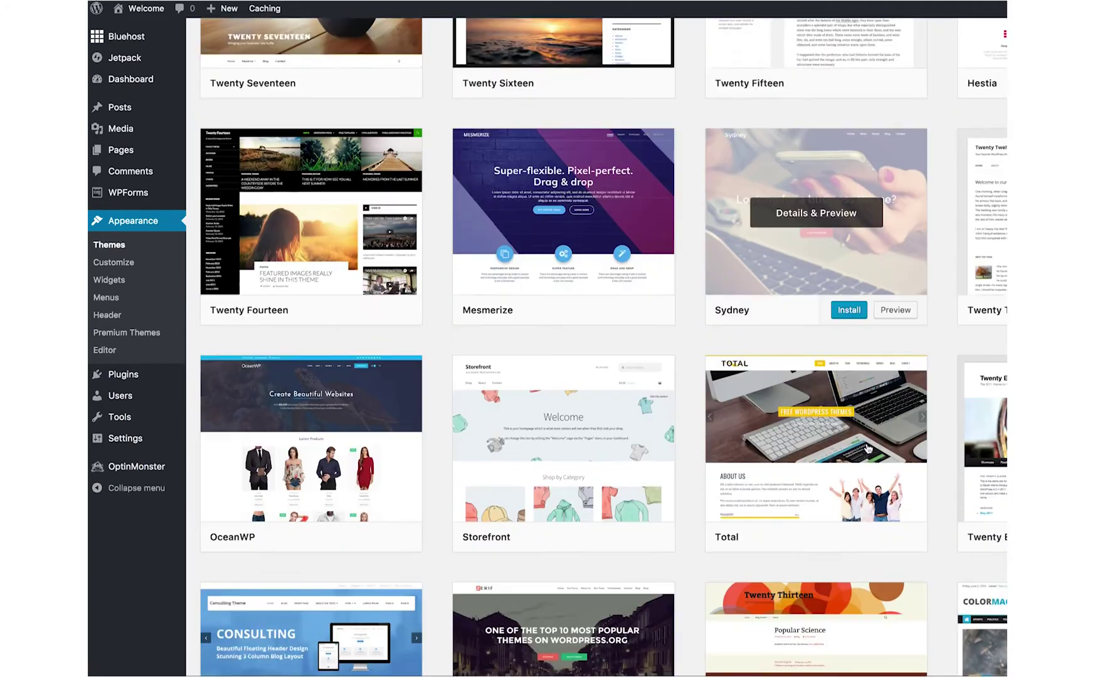
{"action": "scroll", "coordinate": [868, 449], "scroll_direction": "down", "scroll_amount": 4}
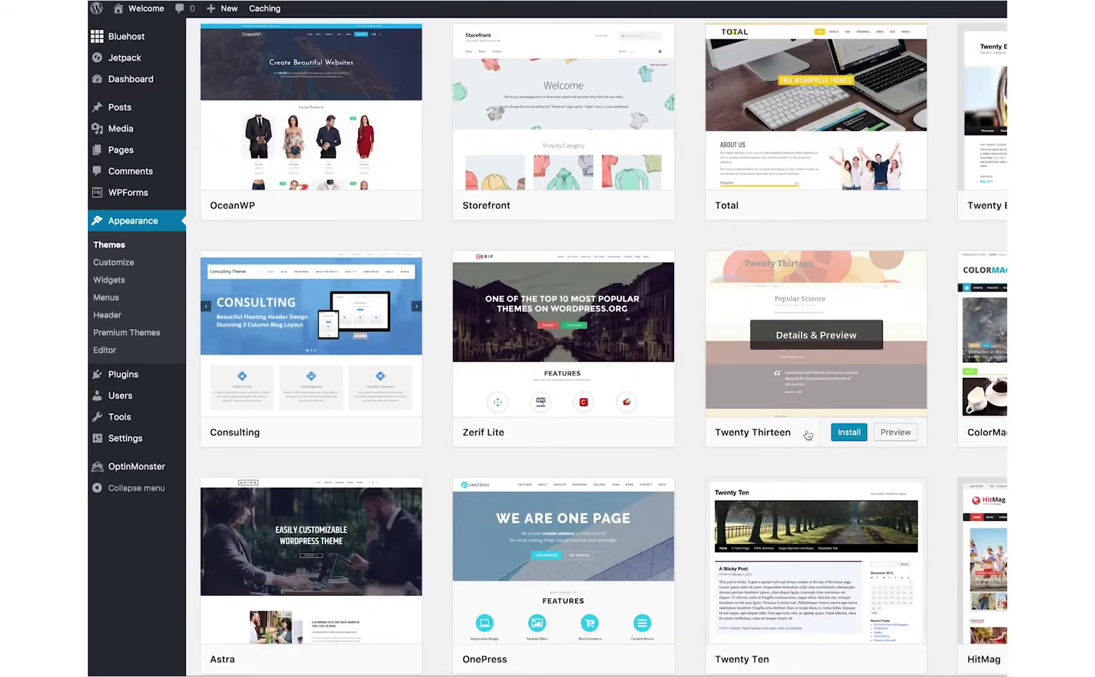
{"action": "scroll", "coordinate": [801, 437], "scroll_direction": "down", "scroll_amount": 2}
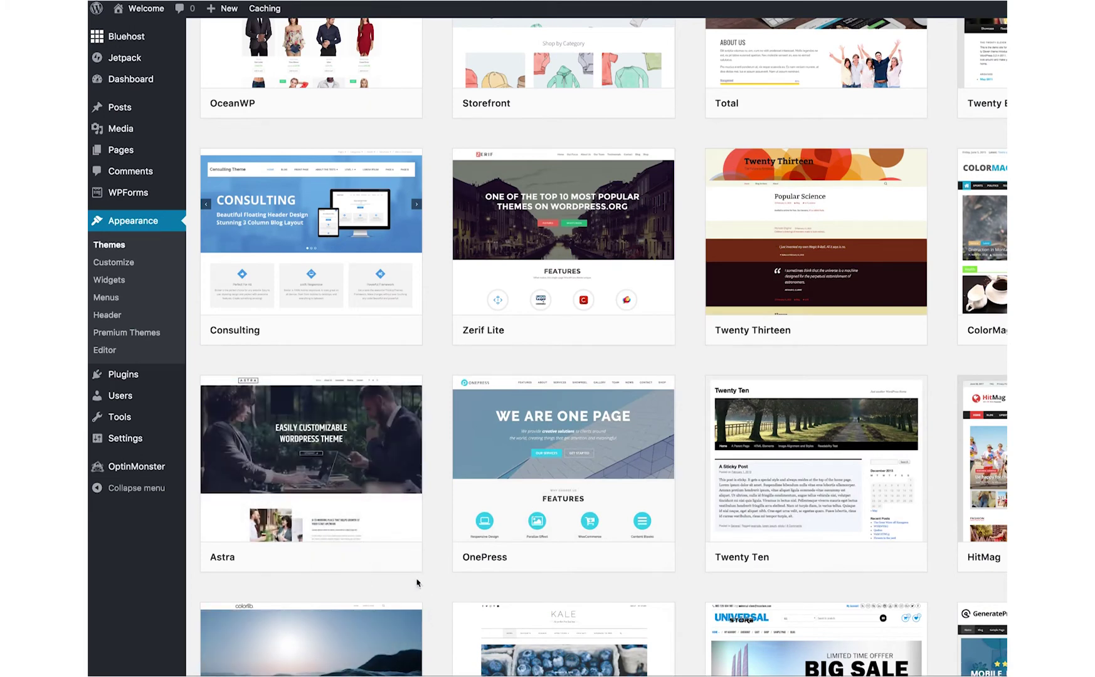
{"action": "scroll", "coordinate": [414, 580], "scroll_direction": "down", "scroll_amount": 3}
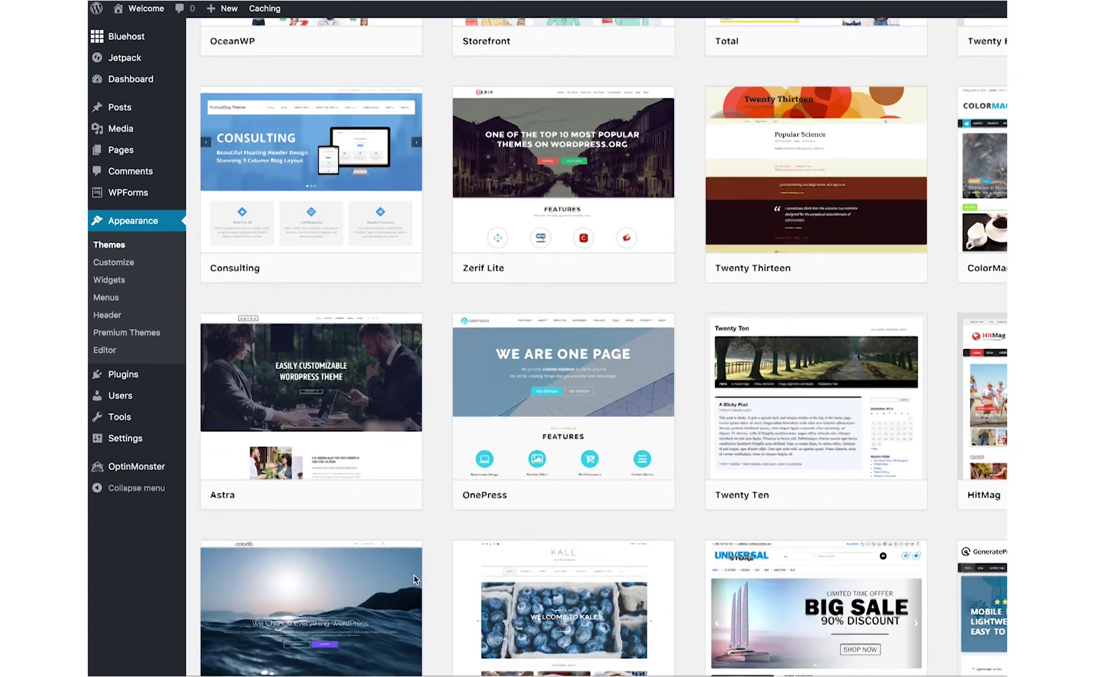
{"action": "scroll", "coordinate": [414, 580], "scroll_direction": "up", "scroll_amount": 12}
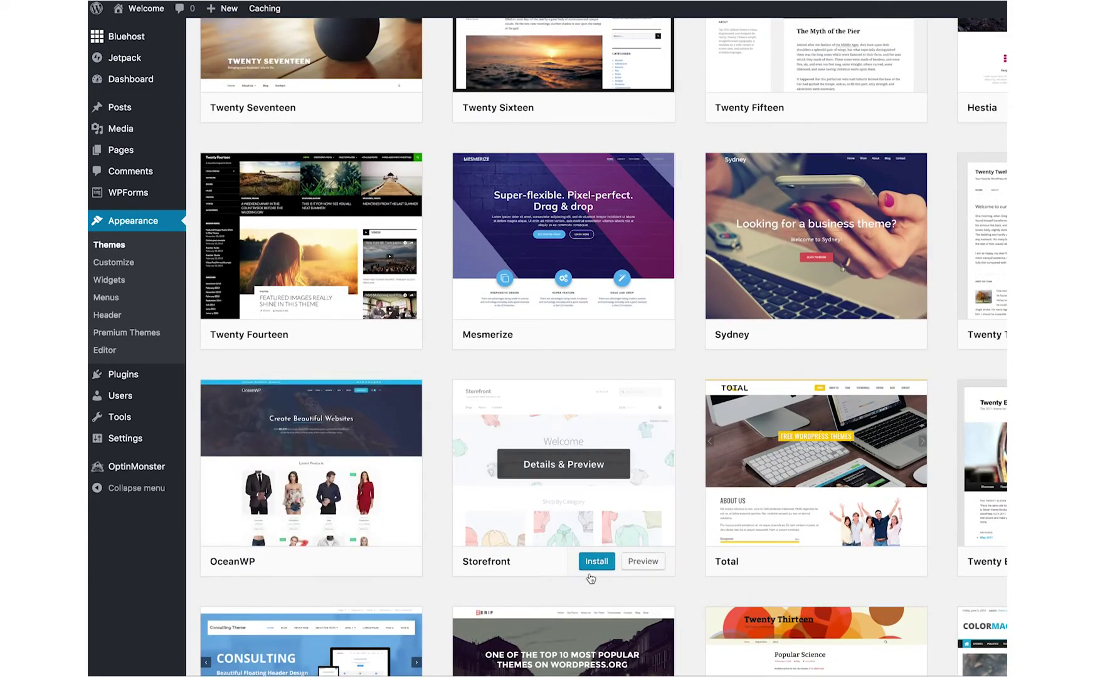
{"action": "scroll", "coordinate": [639, 586], "scroll_direction": "up", "scroll_amount": 3}
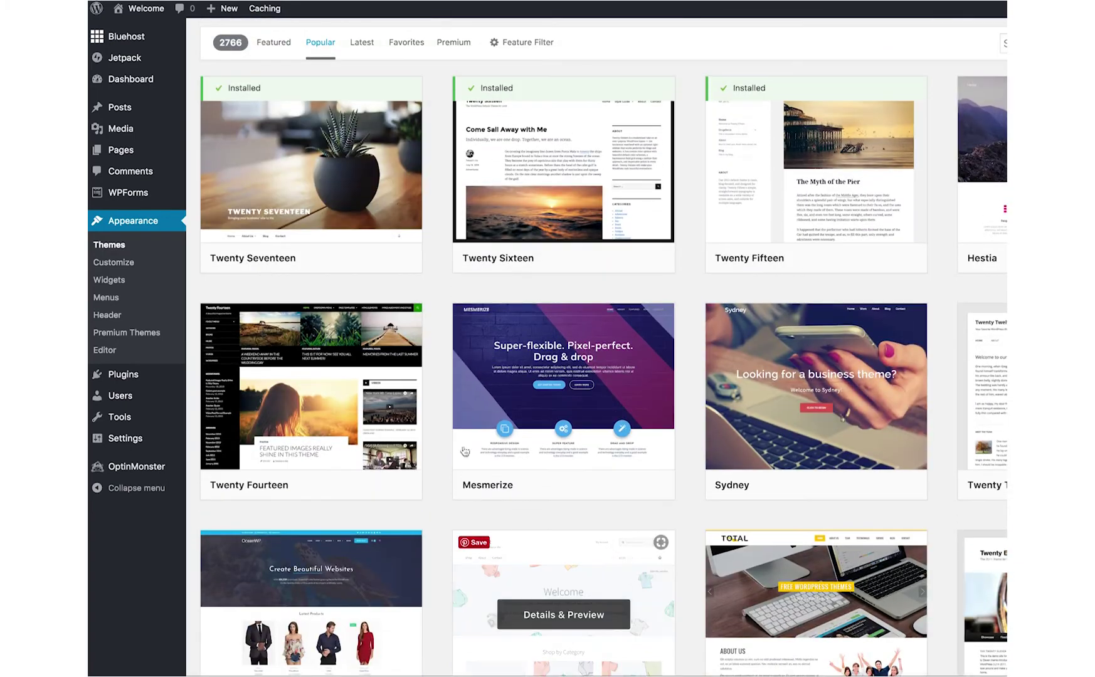
{"action": "mouse_move", "coordinate": [359, 375]}
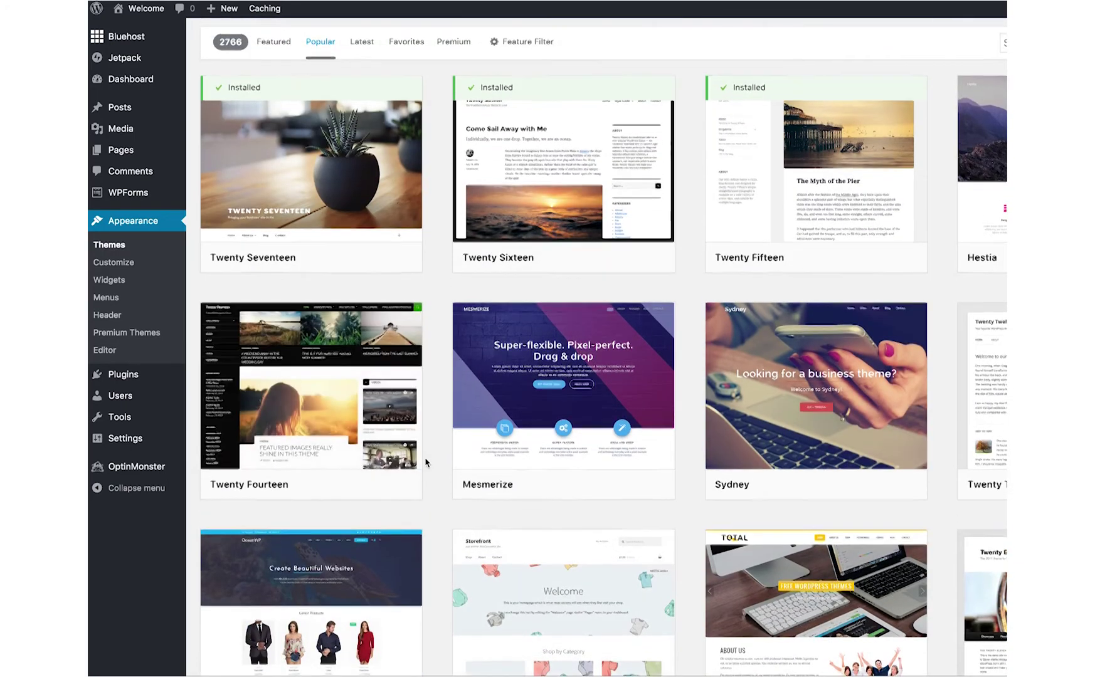
{"action": "scroll", "coordinate": [426, 463], "scroll_direction": "down", "scroll_amount": 19}
{"action": "scroll", "coordinate": [425, 463], "scroll_direction": "down", "scroll_amount": 4}
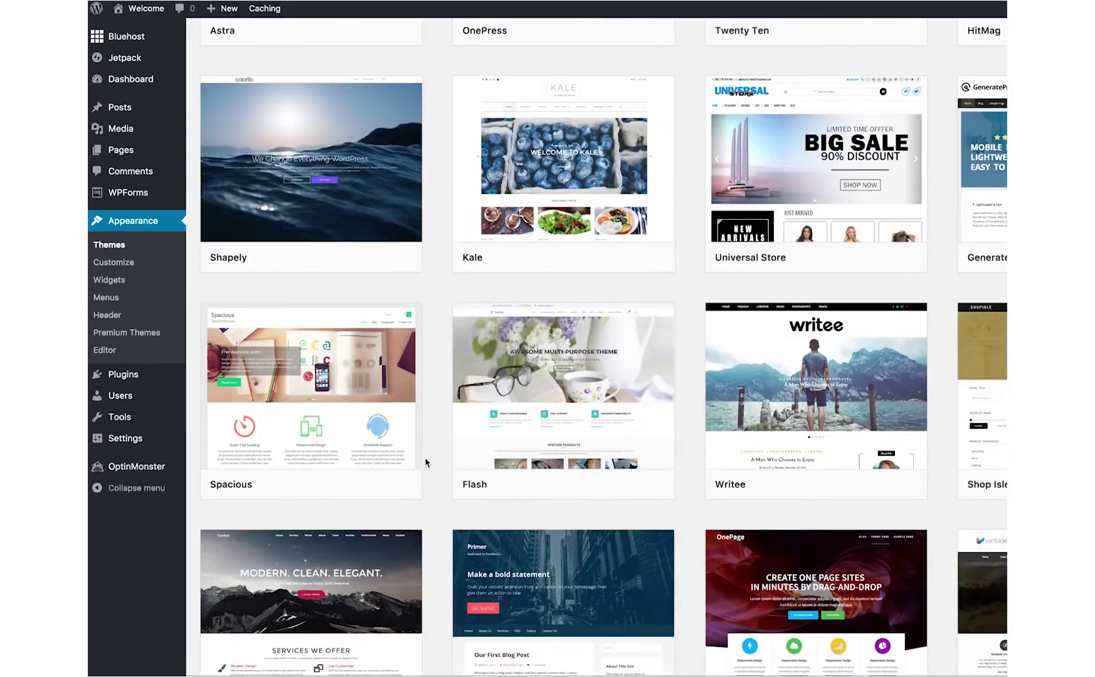
Install and activate Writee, then view the restyled site's home page.
{"action": "mouse_move", "coordinate": [850, 484]}
{"action": "left_click", "coordinate": [850, 484]}
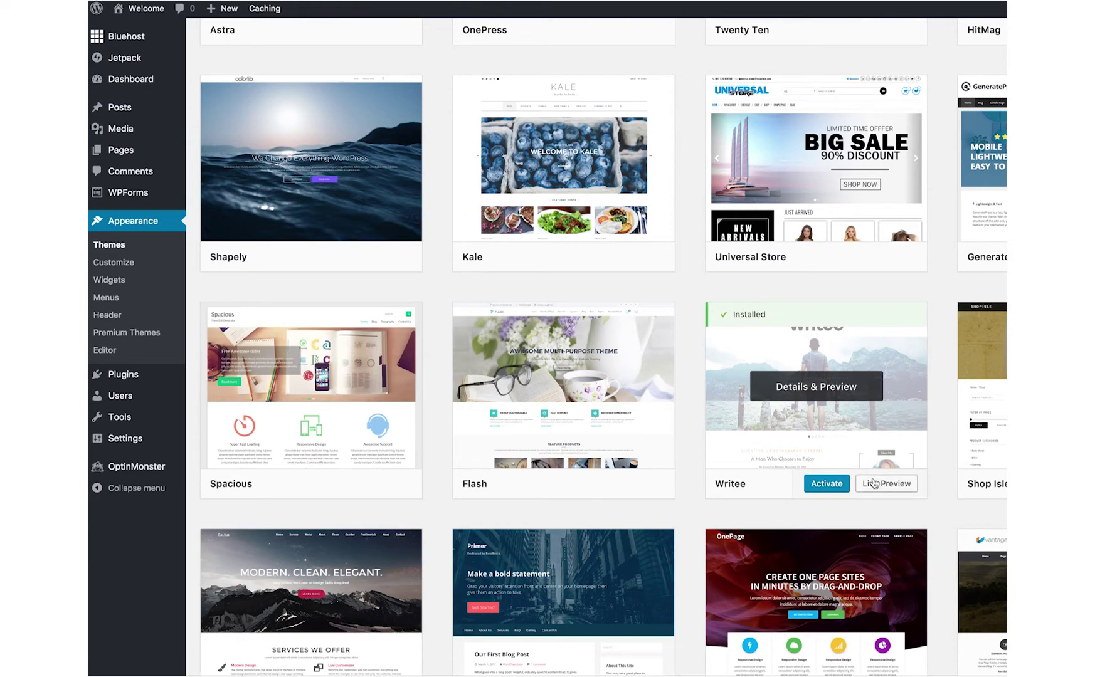
{"action": "left_click", "coordinate": [826, 489]}
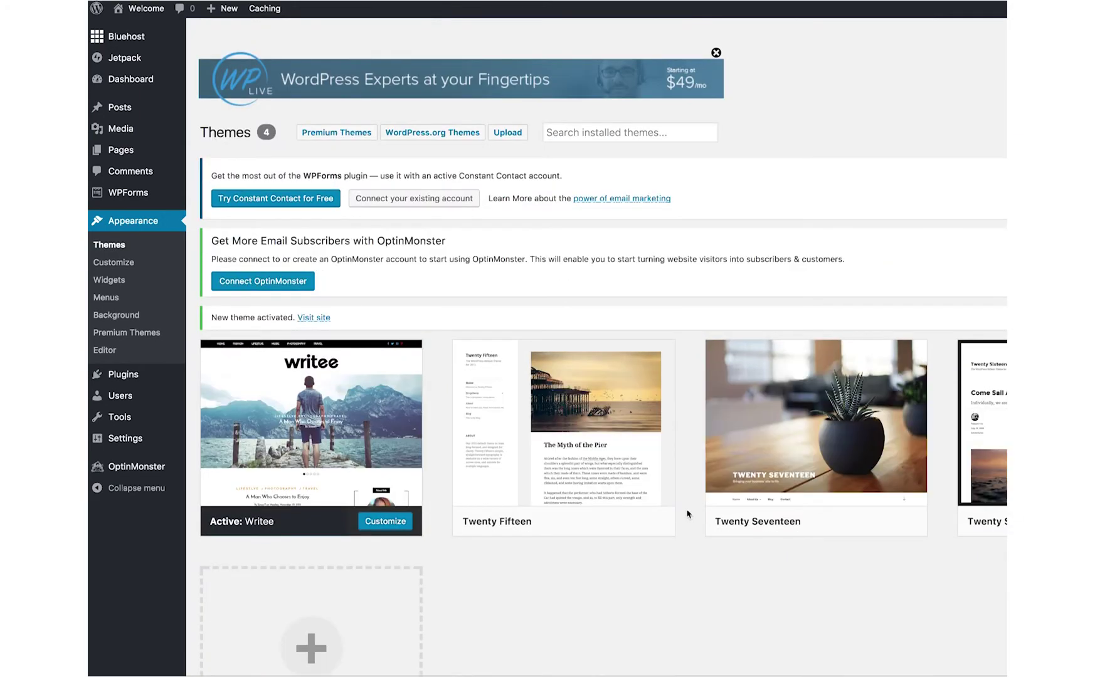
{"action": "left_click", "coordinate": [146, 8]}
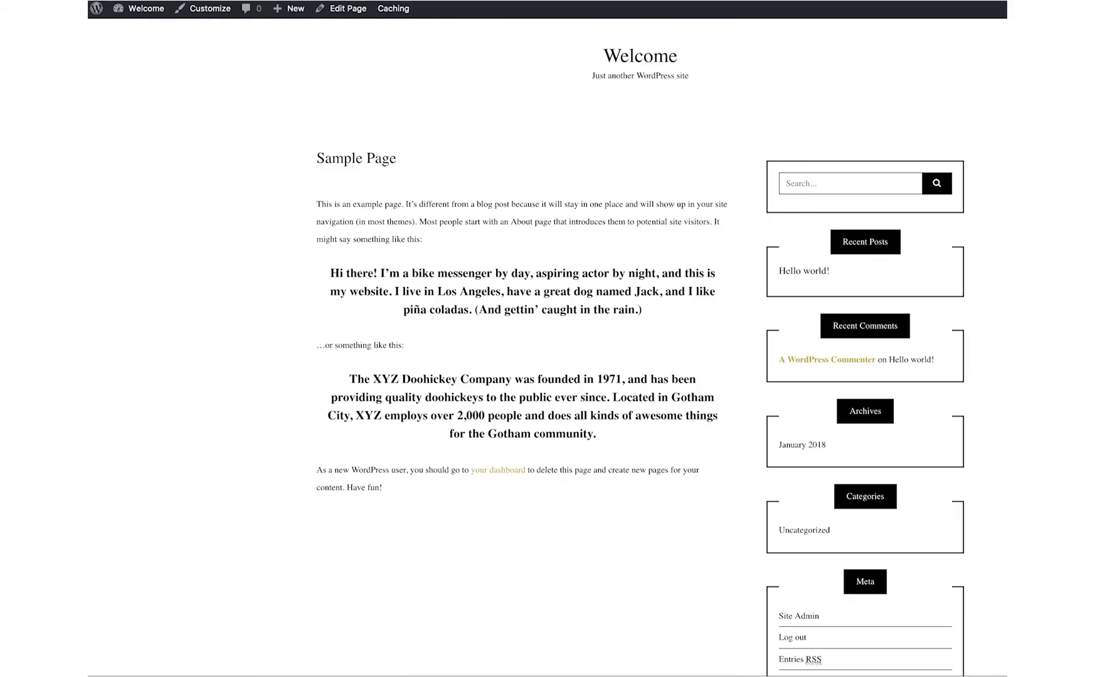
{"action": "left_click", "coordinate": [647, 61]}
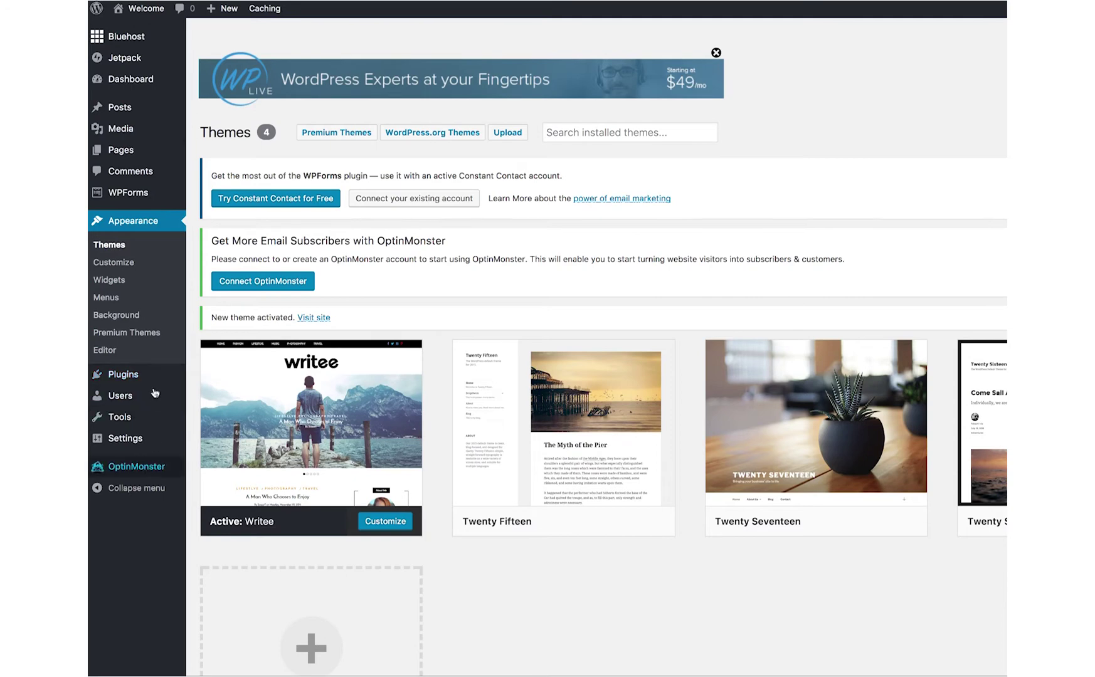
Read through the Jetpack feature descriptions, from stats and traffic to more features.
{"action": "mouse_move", "coordinate": [164, 382]}
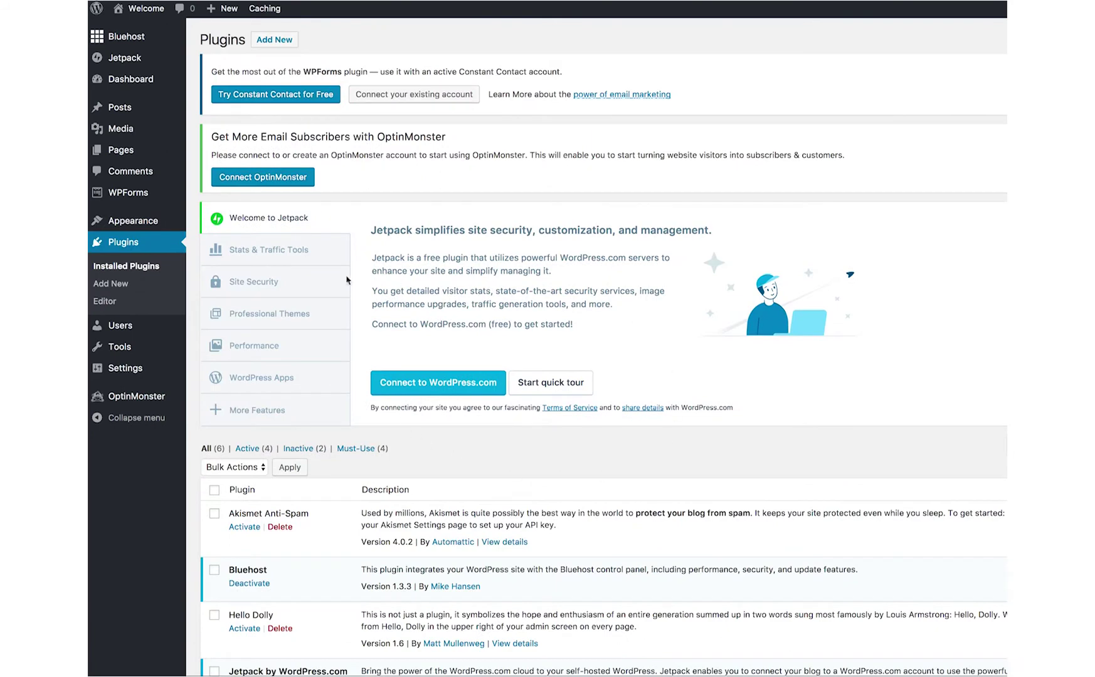
{"action": "left_click", "coordinate": [281, 248]}
{"action": "left_click", "coordinate": [283, 286]}
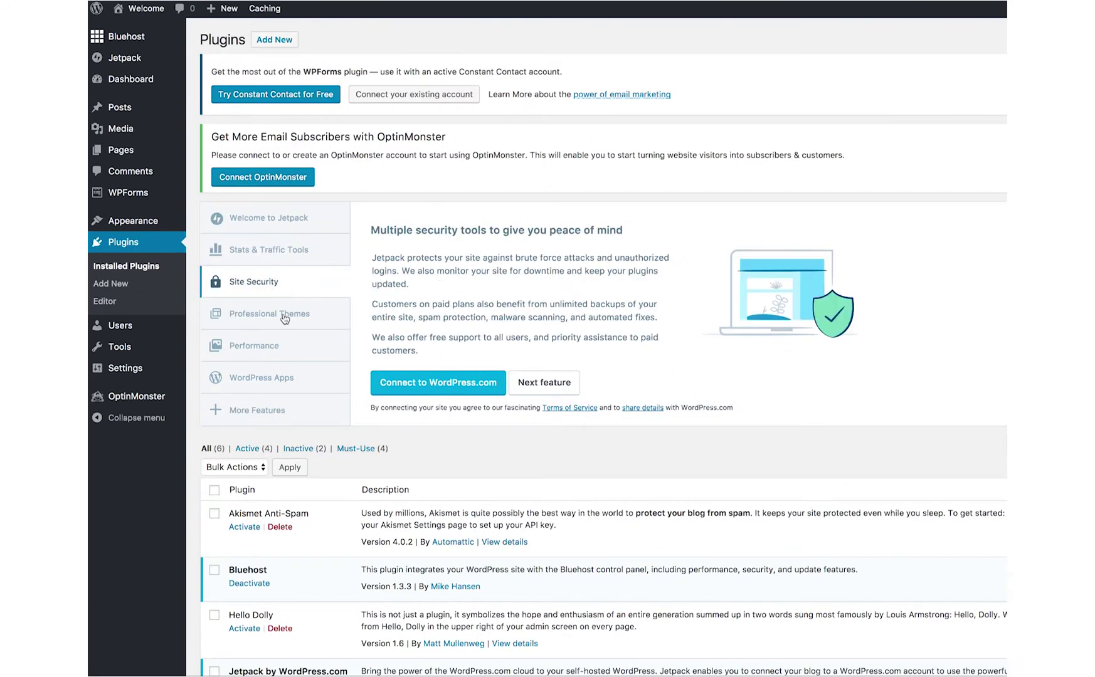
{"action": "left_click", "coordinate": [285, 317]}
{"action": "left_click", "coordinate": [290, 345]}
{"action": "left_click", "coordinate": [287, 378]}
{"action": "left_click", "coordinate": [289, 401]}
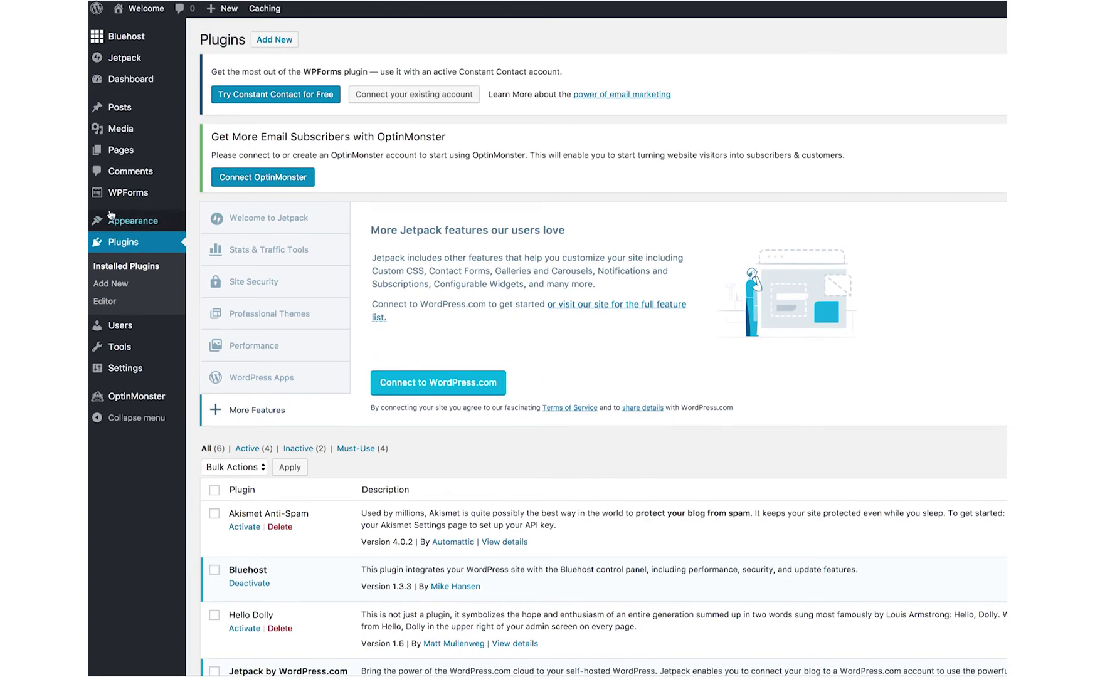
Open the WPForms All Forms overview.
{"action": "mouse_move", "coordinate": [146, 199]}
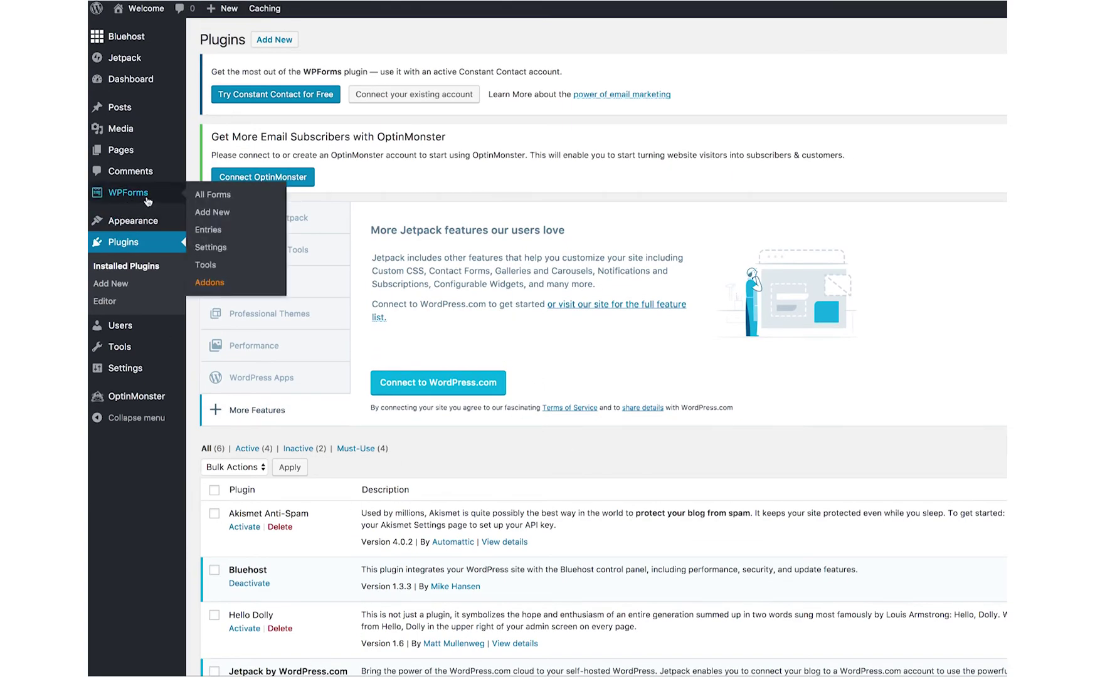
{"action": "left_click", "coordinate": [194, 201]}
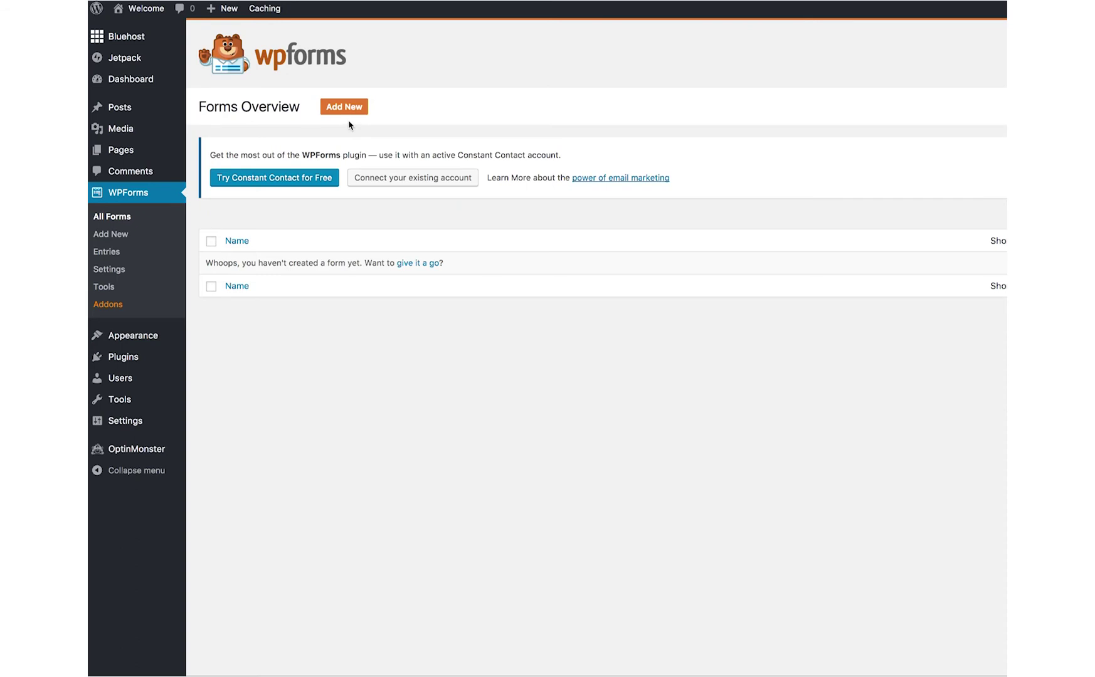
{"action": "mouse_move", "coordinate": [133, 112]}
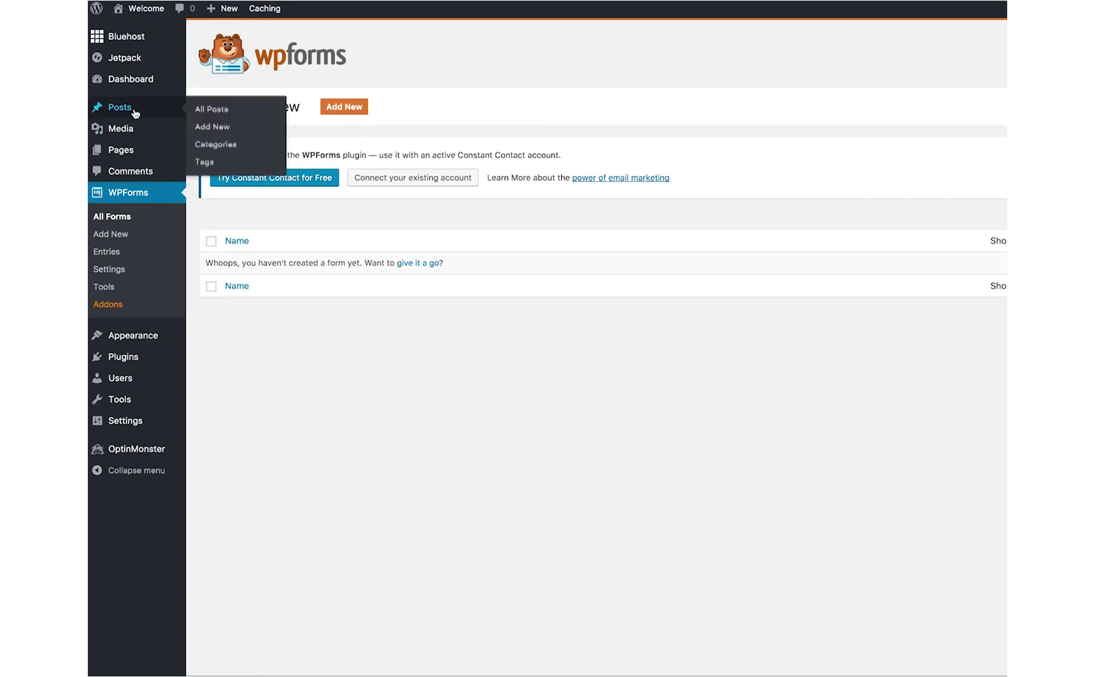
Start a post 'Welcome to my new website' with body 'Here is my new website! Yay for me for setting it up!'.
{"action": "left_click", "coordinate": [220, 116]}
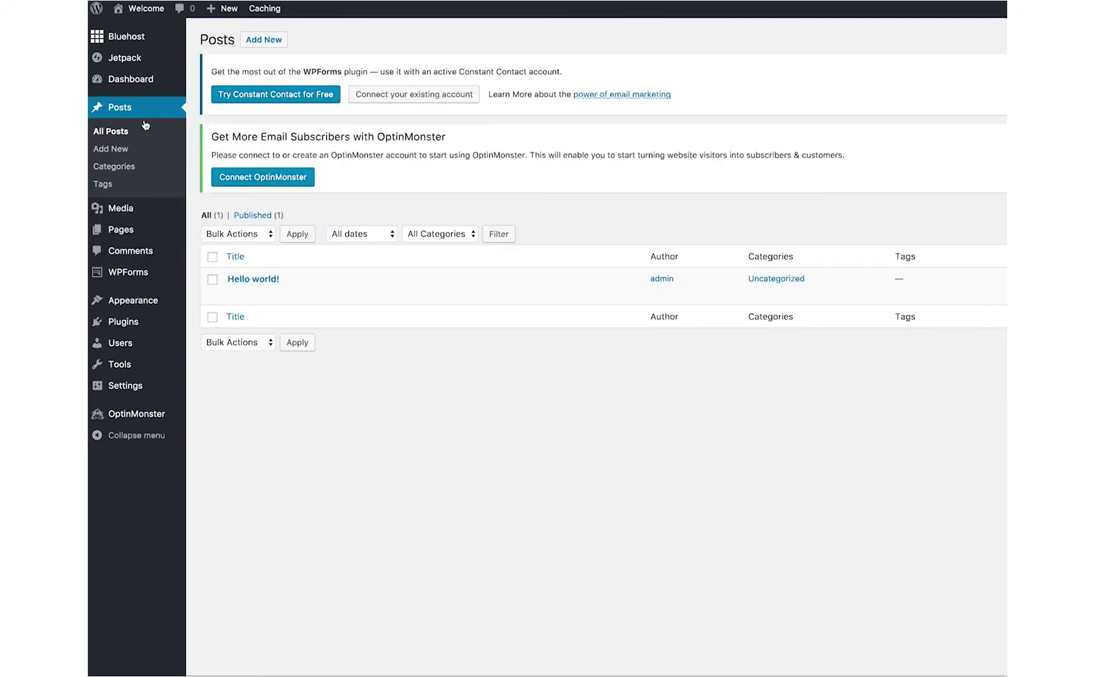
{"action": "left_click", "coordinate": [124, 152]}
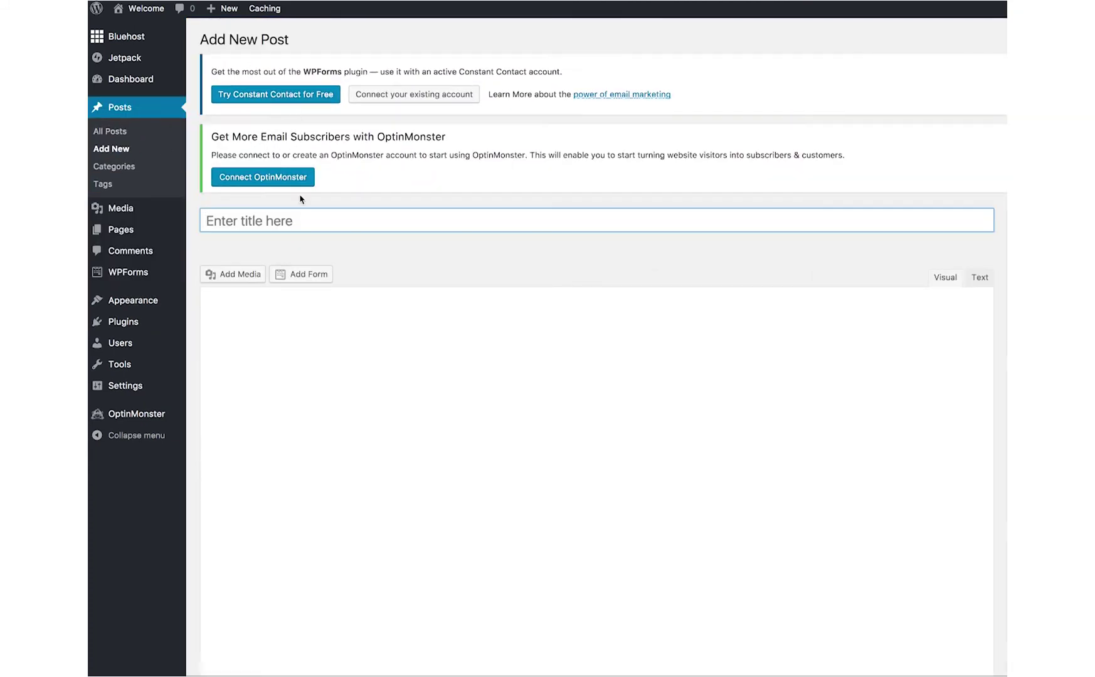
{"action": "type", "text": "WElcom"}
{"action": "key", "text": "BackSpace"}
{"action": "key", "text": "BackSpace"}
{"action": "key", "text": "BackSpace"}
{"action": "key", "text": "BackSpace"}
{"action": "key", "text": "BackSpace"}
{"action": "type", "text": "e"}
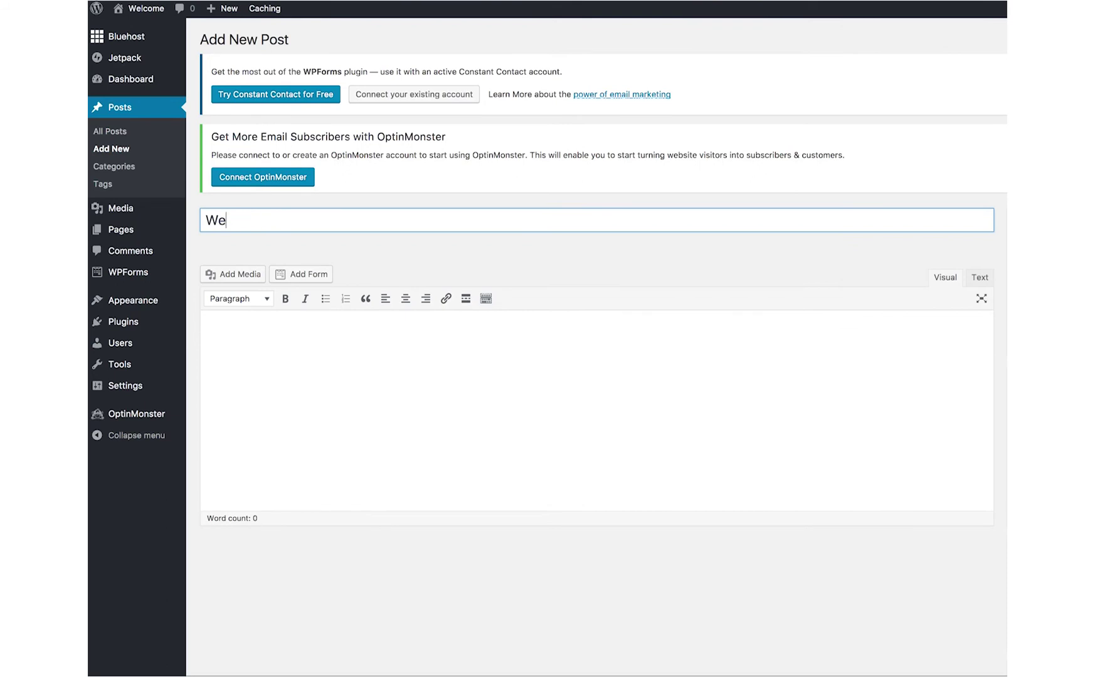
{"action": "type", "text": "lcome to my new website"}
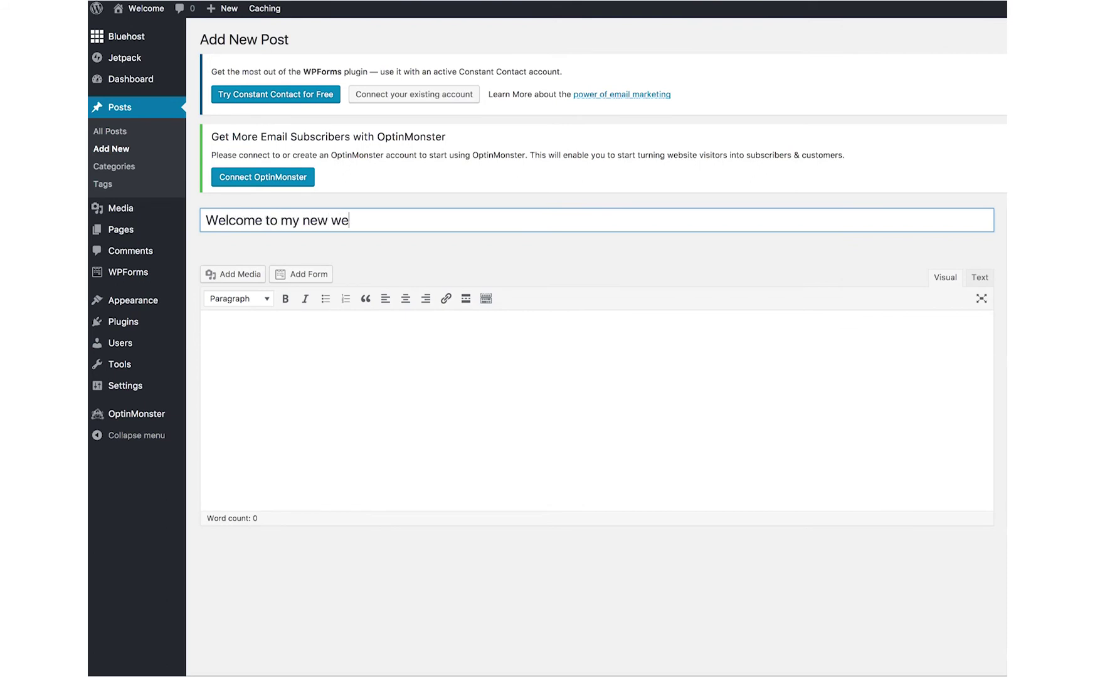
{"action": "key", "text": "Tab"}
{"action": "type", "text": "Here is "}
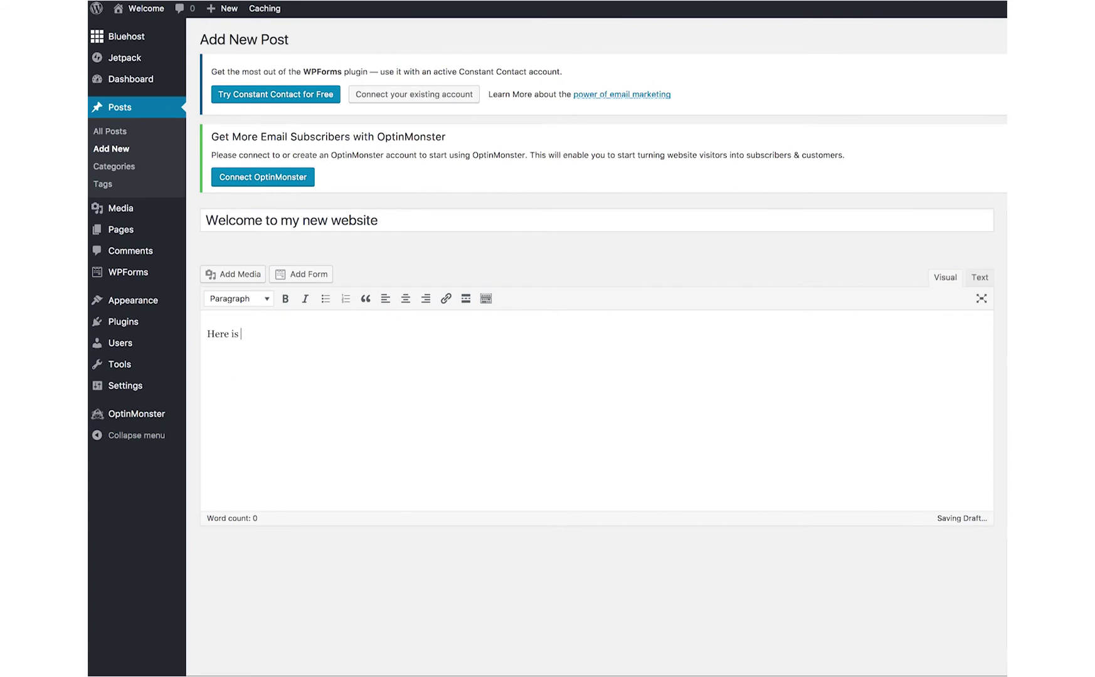
{"action": "type", "text": "my new website! Yay f"}
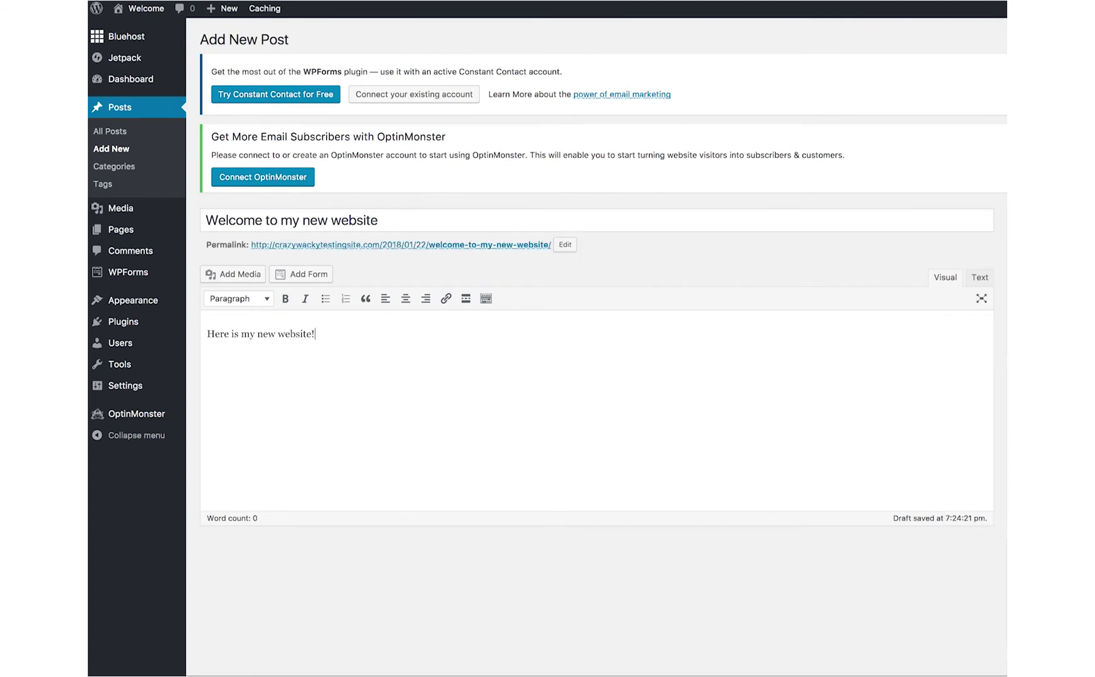
{"action": "type", "text": "or me for setting it up!"}
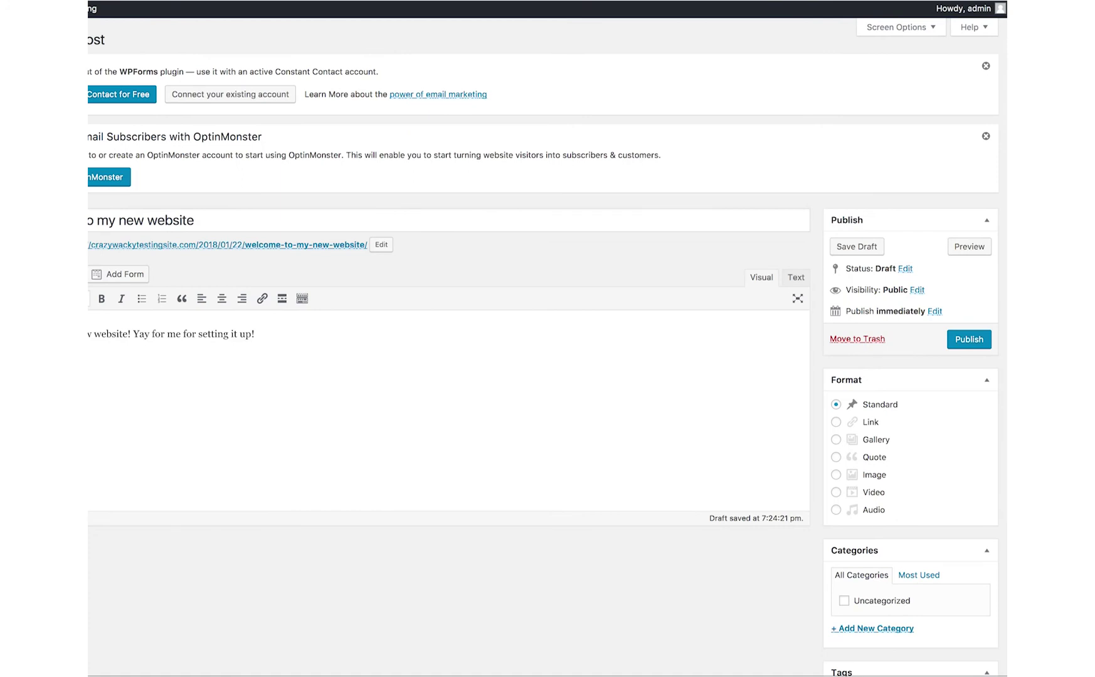
Publish the 'Welcome to my new website' post and view it live on the Writee site.
{"action": "left_click", "coordinate": [970, 339]}
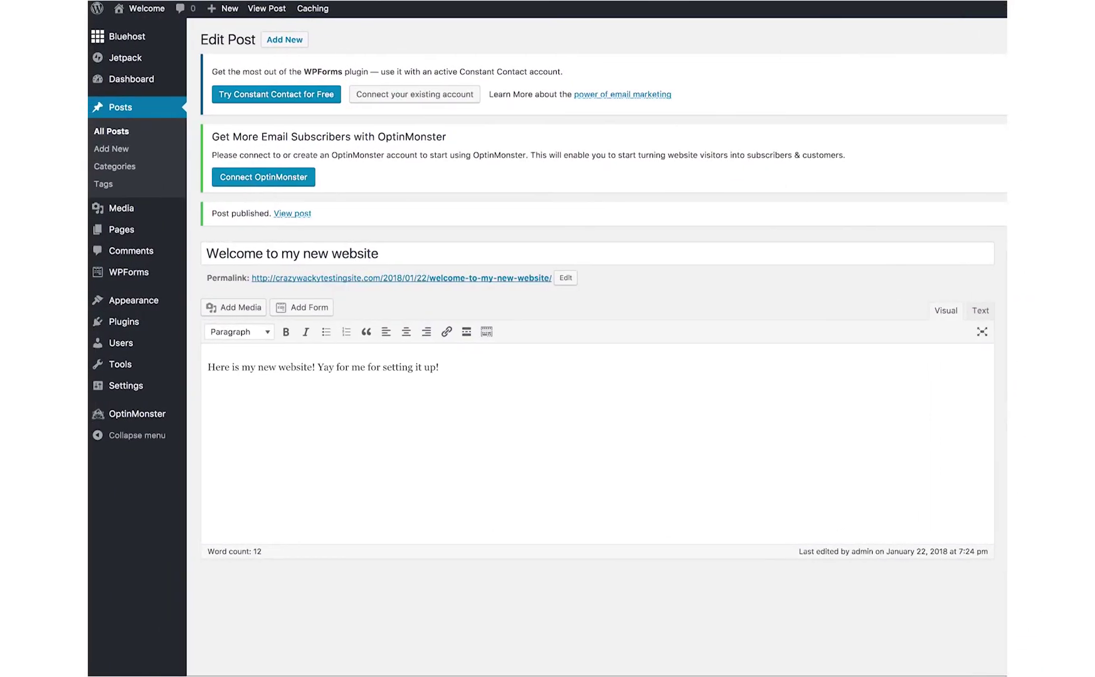
{"action": "left_click", "coordinate": [428, 279]}
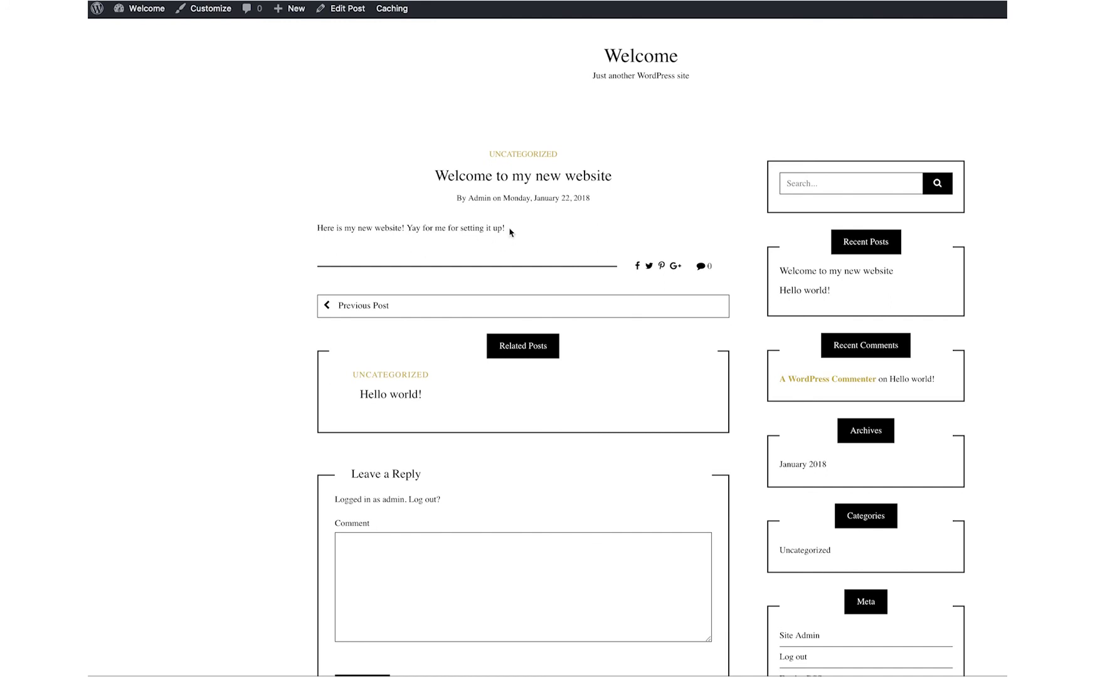
{"action": "key", "text": "alt+Left"}
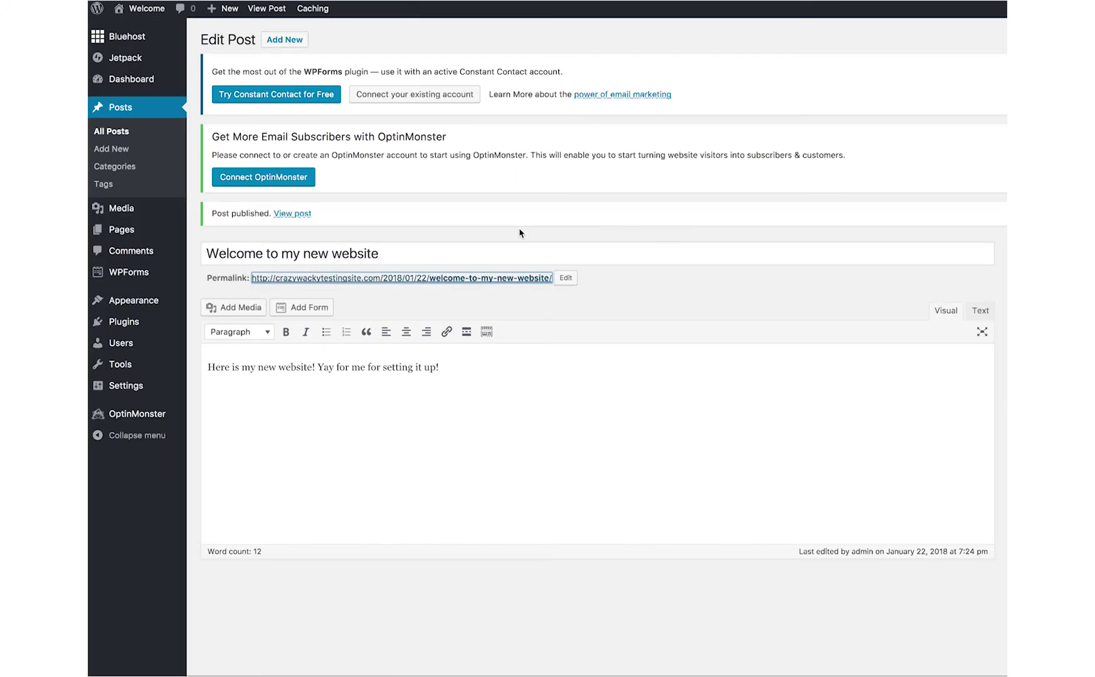